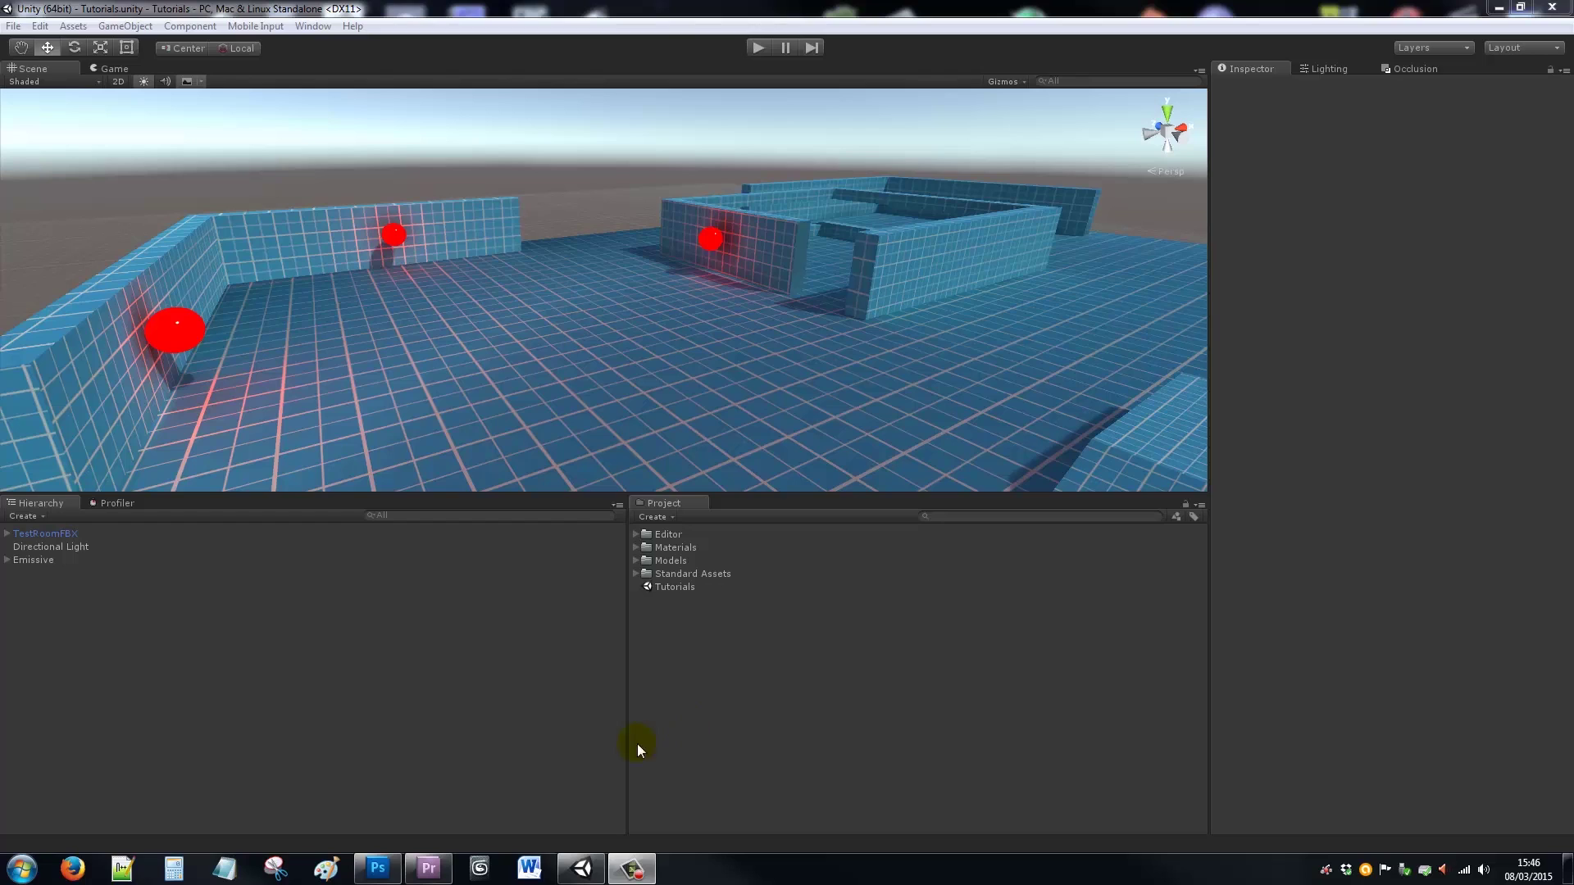
Step: Pan the Scene view to center the blue-gridded test room and its three red spheres
{"action": "middle_click_drag", "start_coordinate": [608, 263], "coordinate": [647, 345]}
{"action": "middle_click_drag", "start_coordinate": [779, 341], "coordinate": [602, 338]}
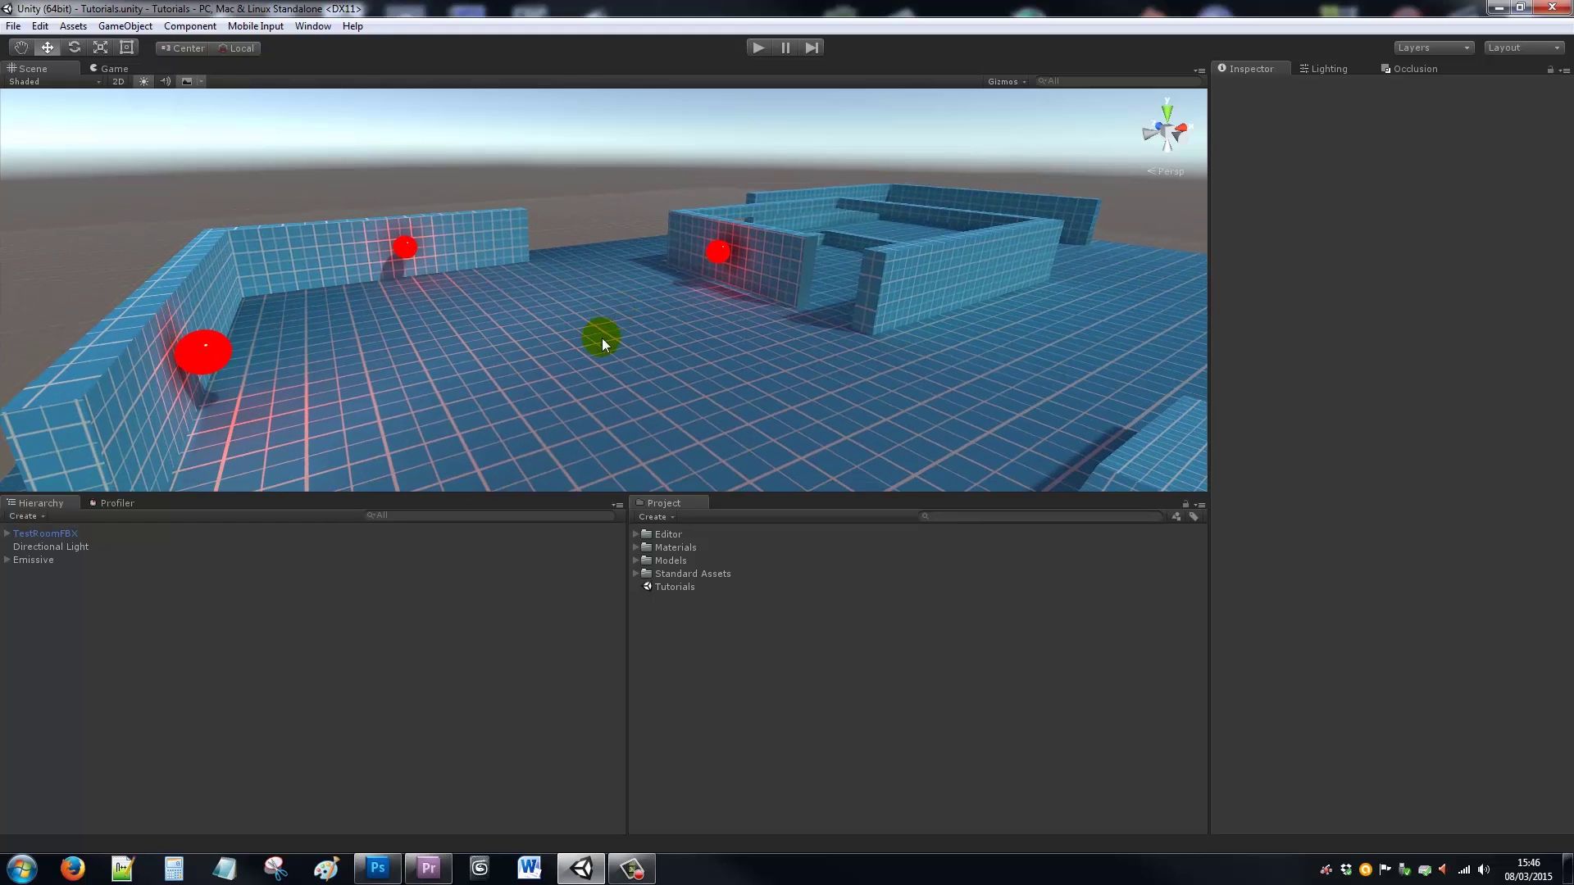
Step: Look at the Project panel's Import Package options, then dismiss them without importing
{"action": "right_click", "coordinate": [695, 673]}
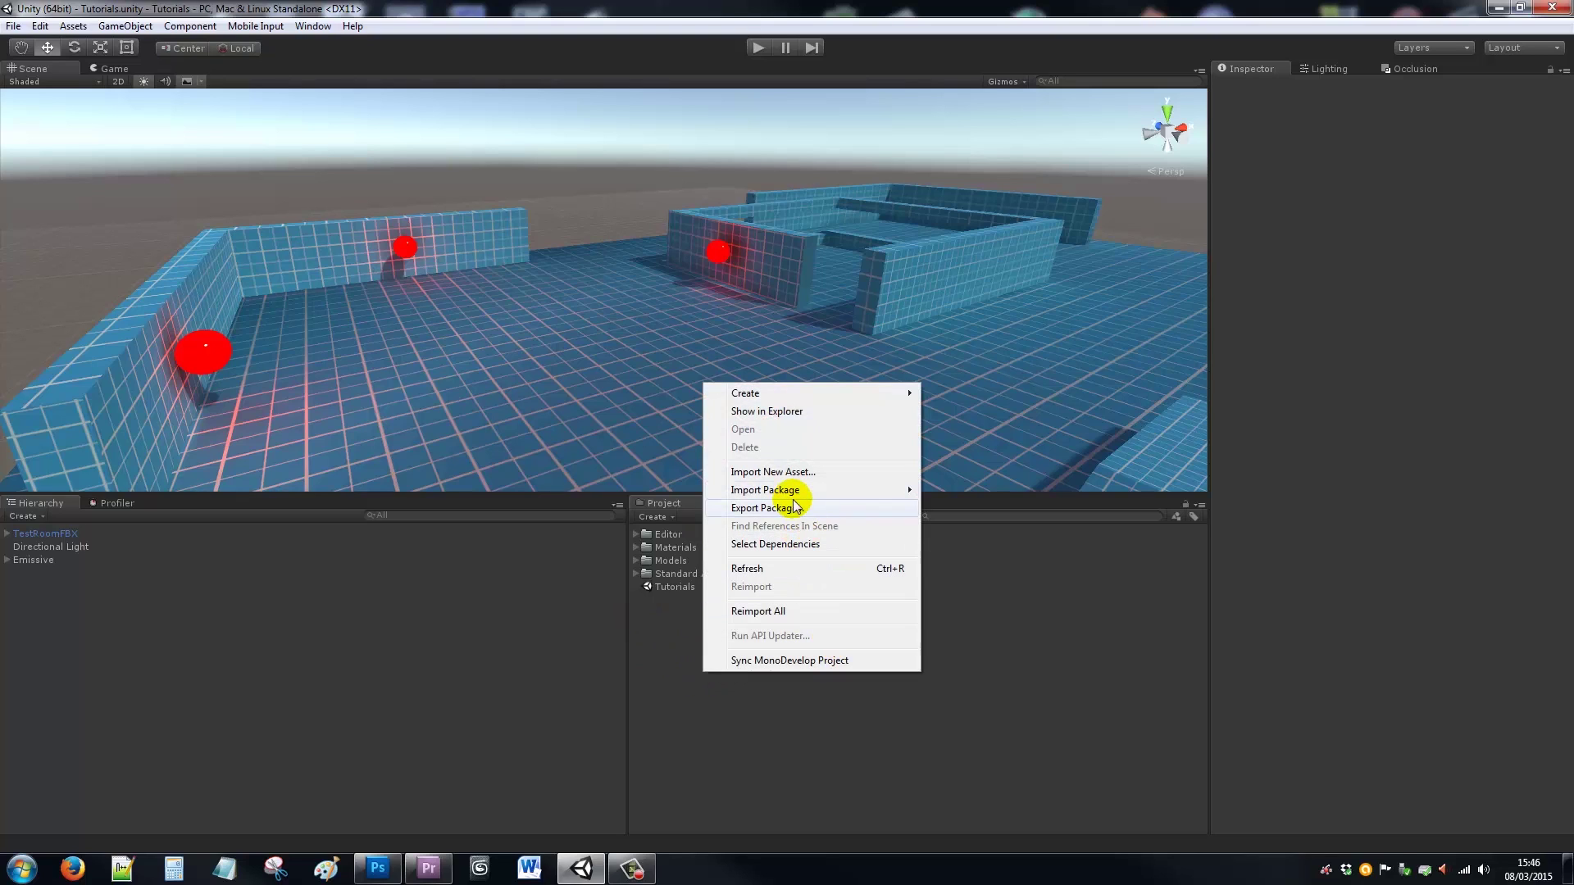
{"action": "mouse_move", "coordinate": [790, 501]}
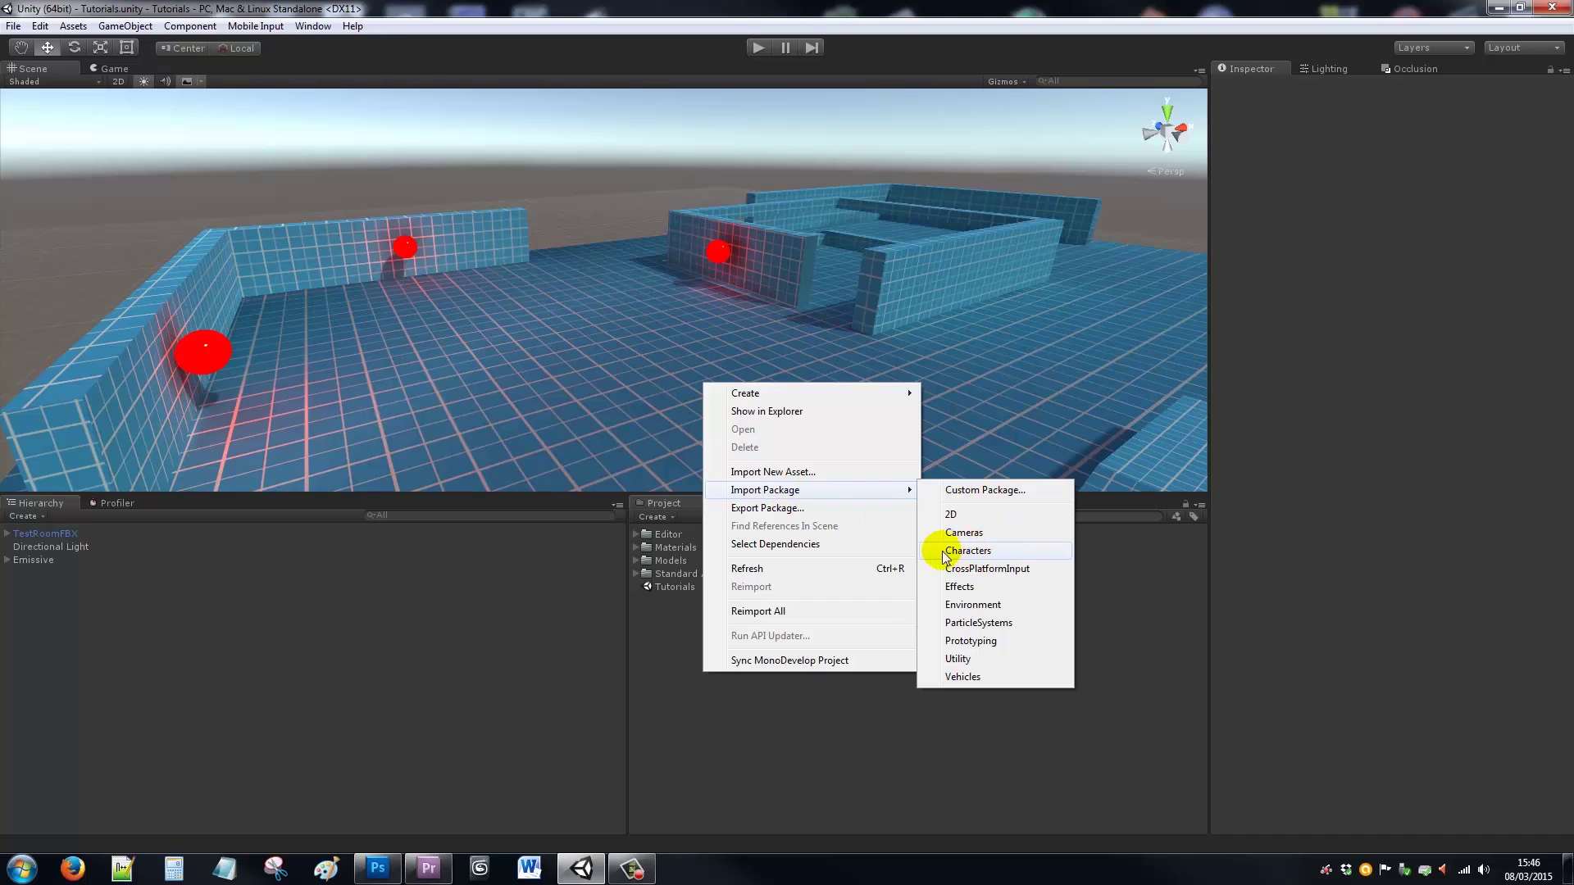
{"action": "left_click", "coordinate": [647, 647]}
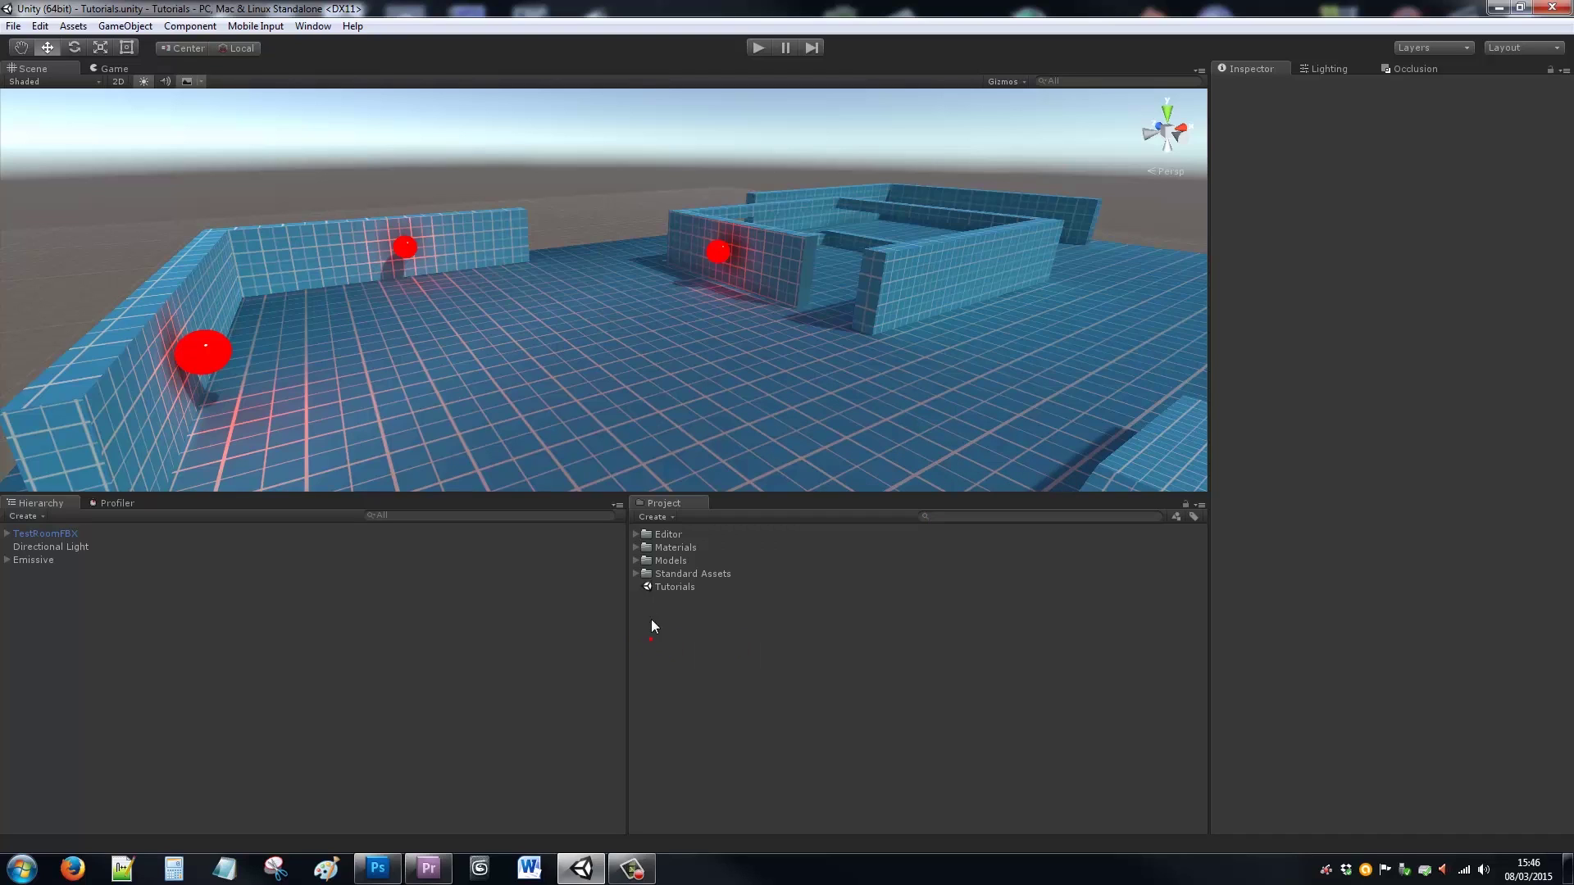
Step: Expand Standard Assets > Characters > FirstPersonCharacter and open its Prefabs folder
{"action": "left_click", "coordinate": [635, 574]}
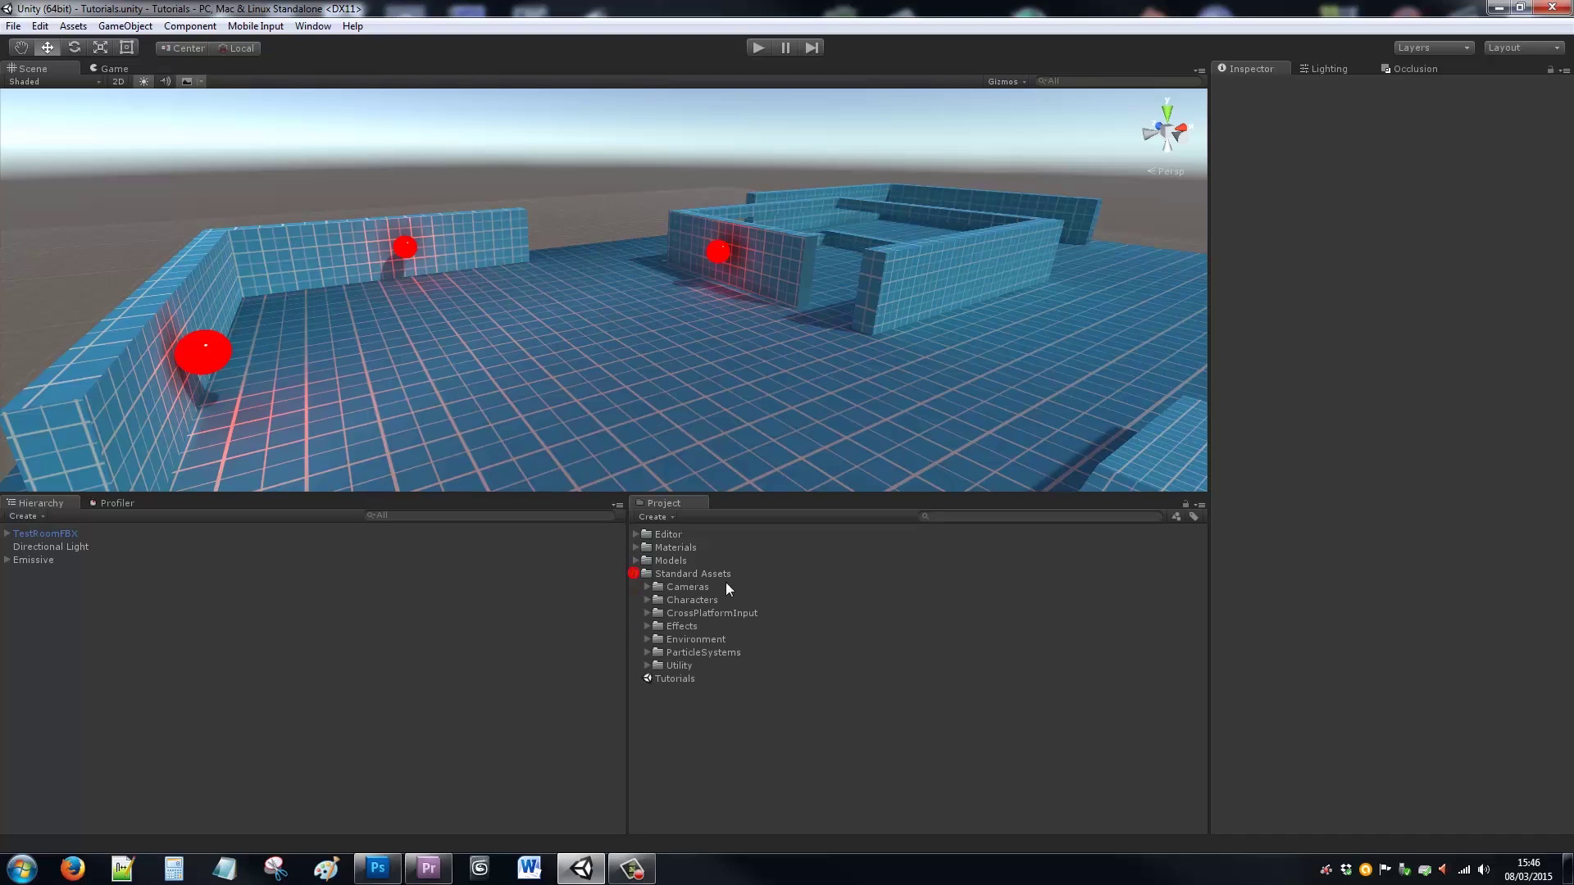
{"action": "left_click", "coordinate": [648, 600]}
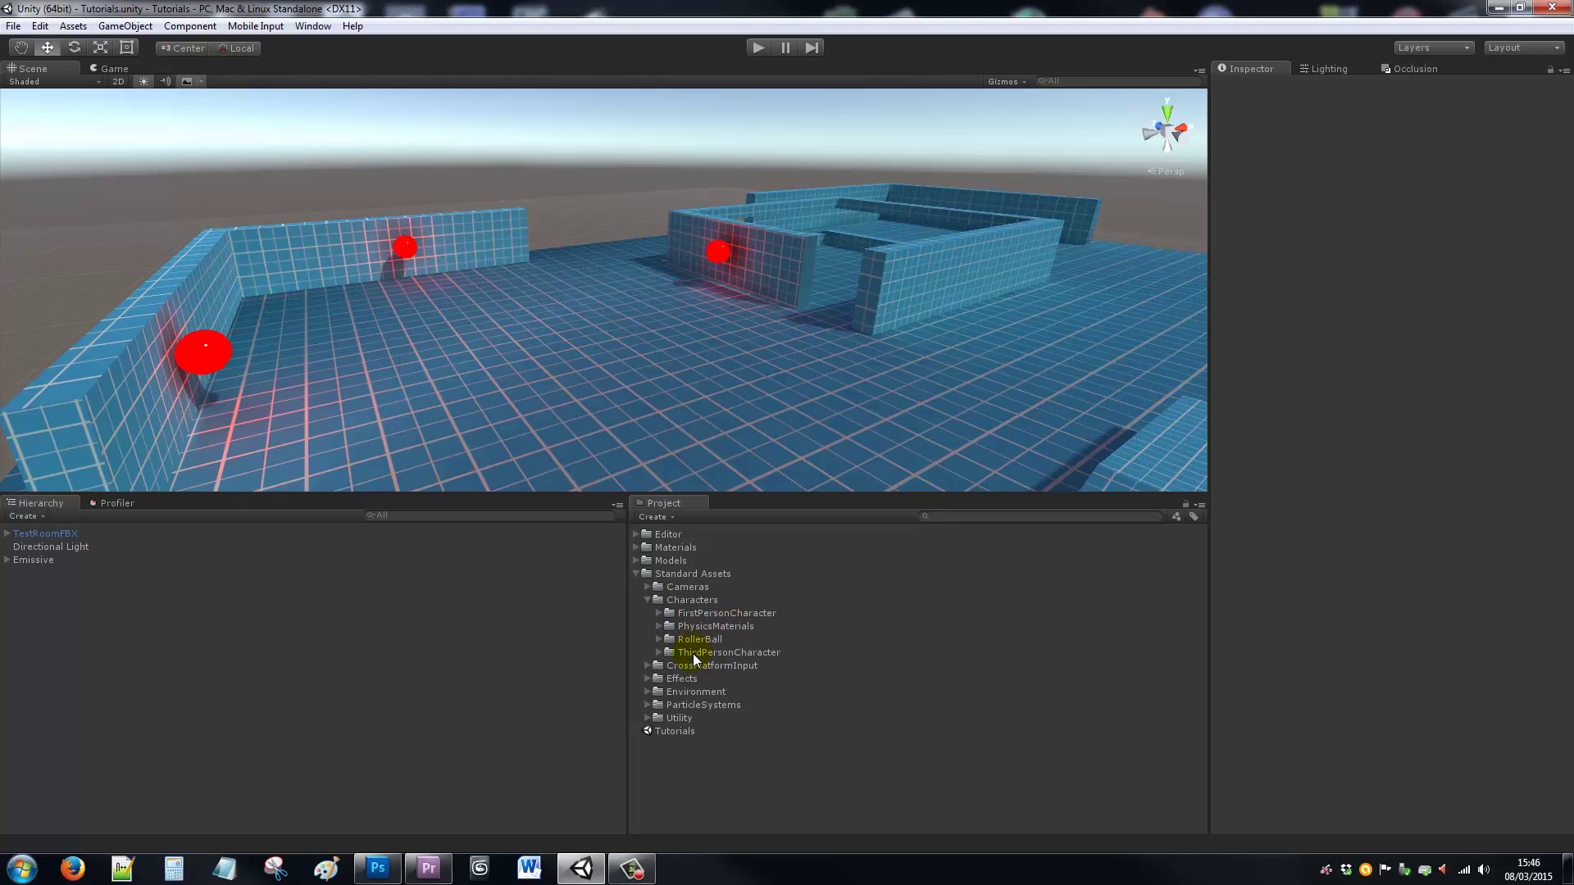
{"action": "left_click", "coordinate": [659, 613]}
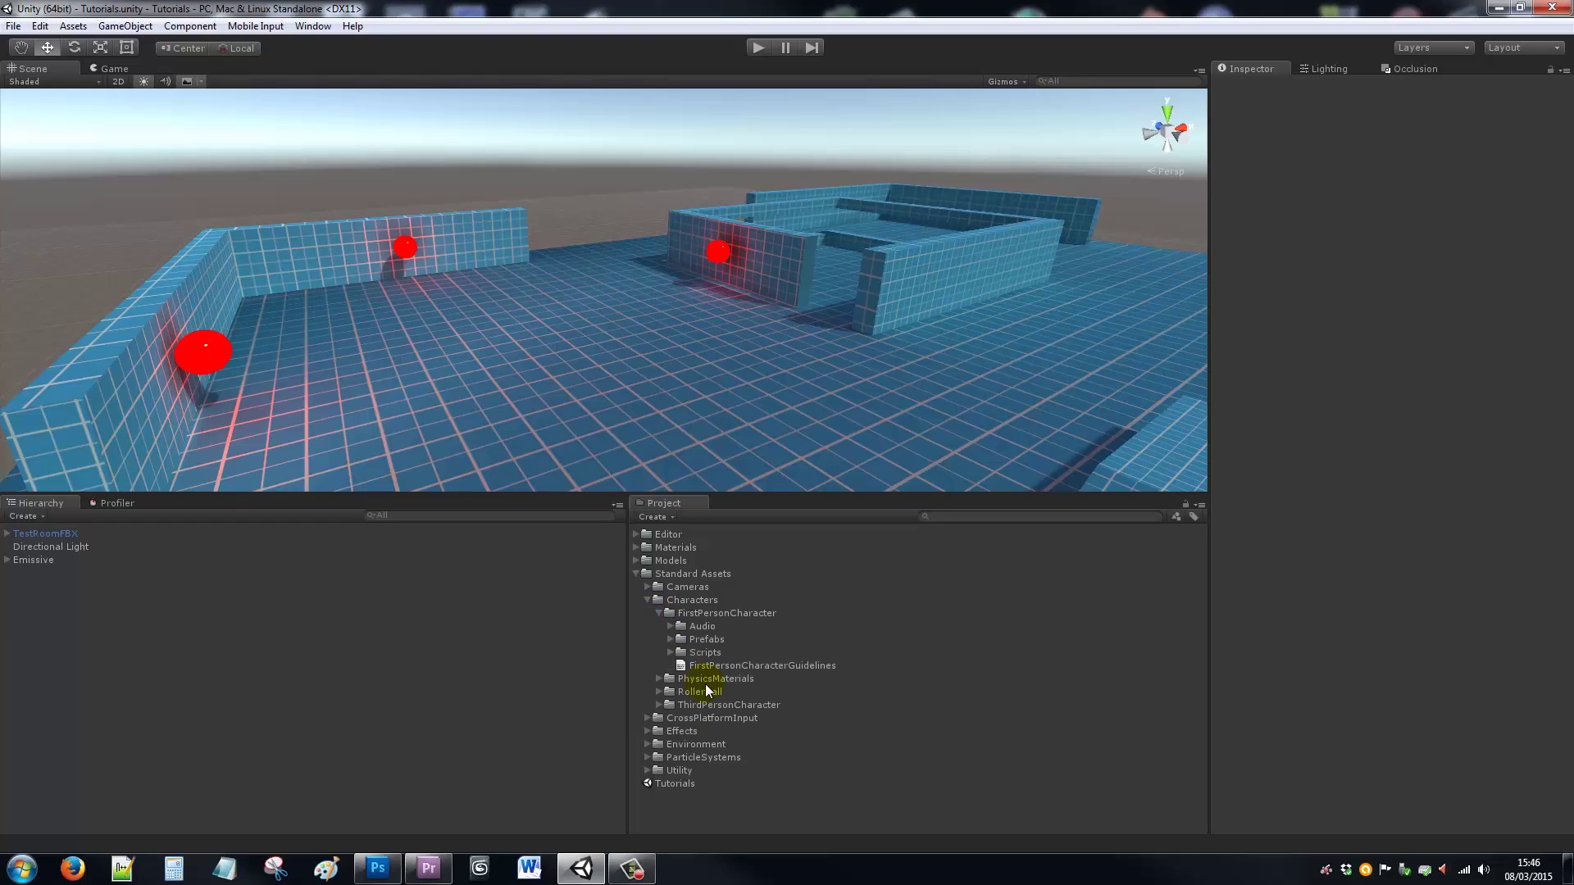
{"action": "left_click", "coordinate": [670, 639]}
Step: Drop the FPSController prefab onto the room floor, then select its FirstPersonCharacter camera child
{"action": "left_click_drag", "start_coordinate": [727, 652], "coordinate": [570, 273]}
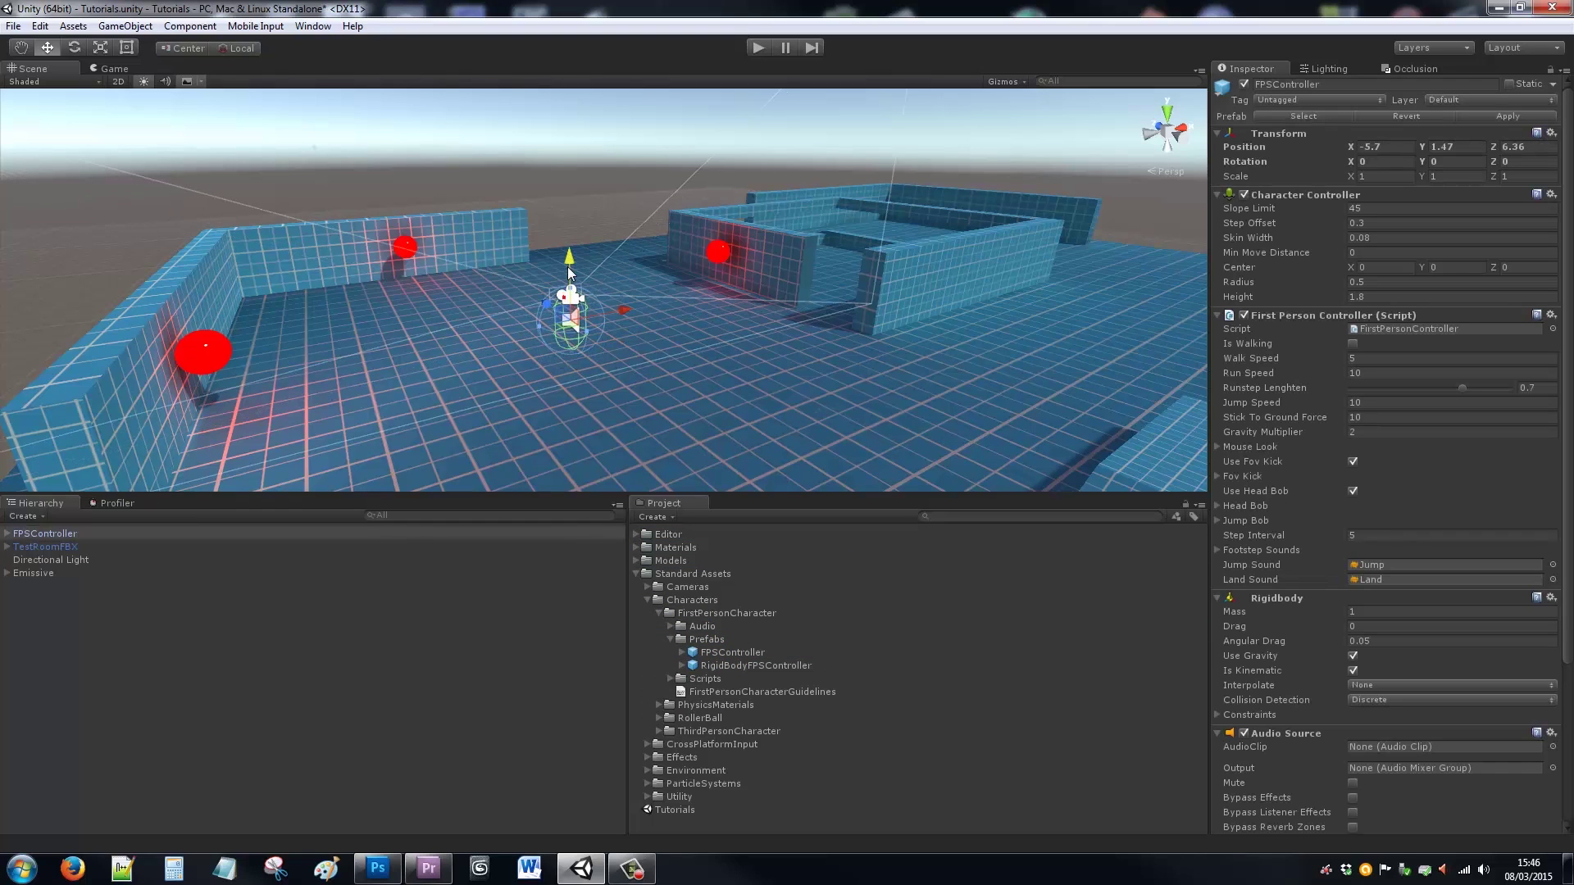
{"action": "left_click_drag", "start_coordinate": [560, 330], "coordinate": [582, 385]}
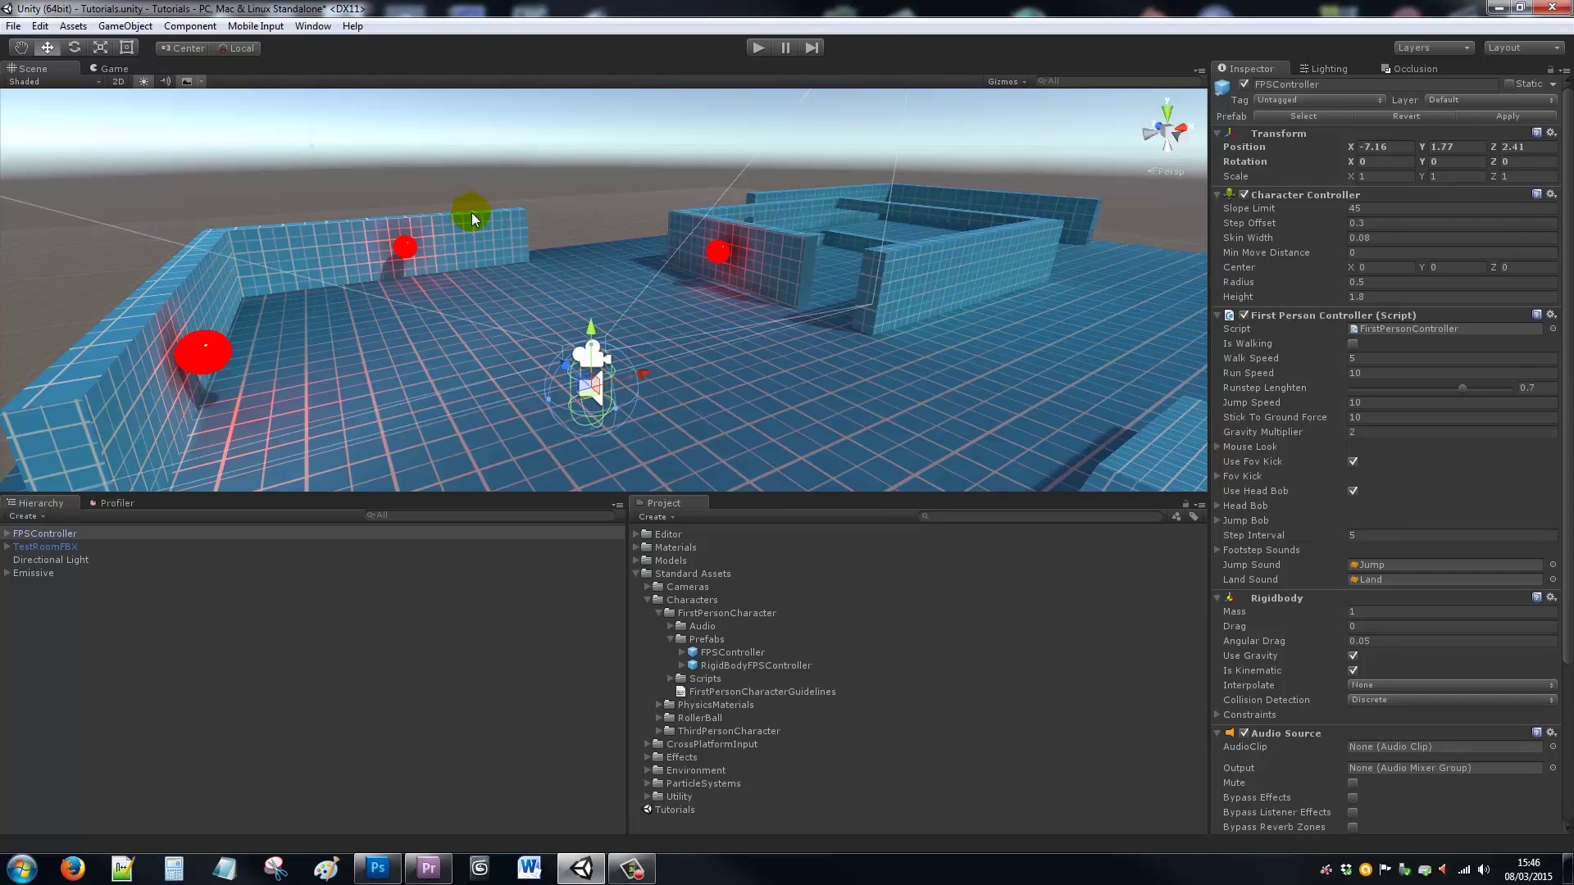
{"action": "left_click", "coordinate": [7, 532]}
{"action": "left_click", "coordinate": [50, 546]}
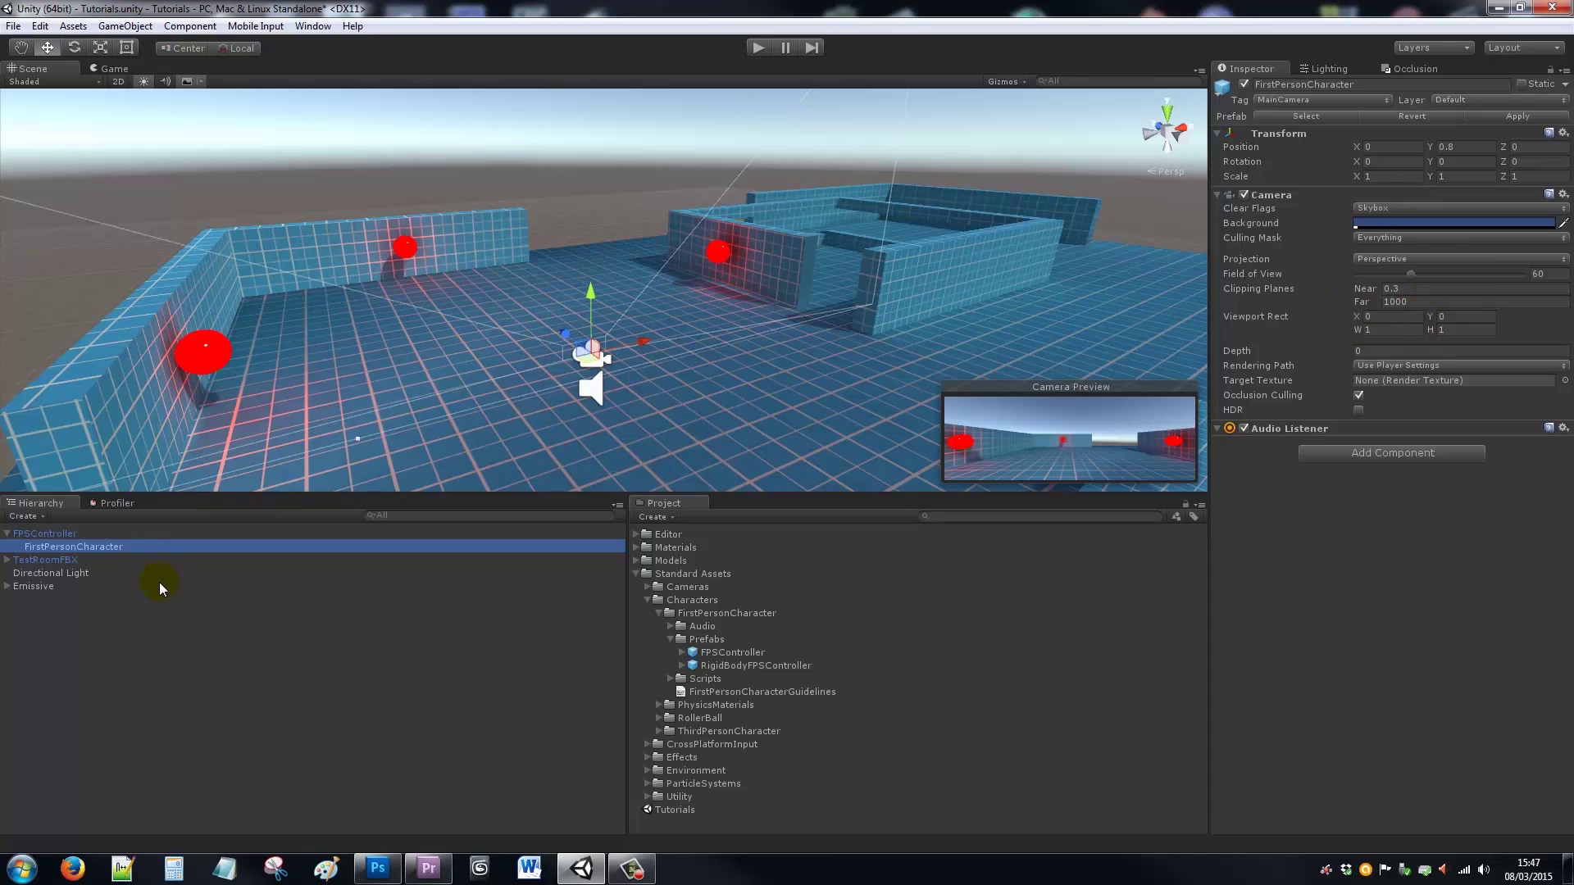
Step: Select FPSController to show First Person Controller values: Walk 5, Run 10, Jump 10, Gravity 2
{"action": "left_click", "coordinate": [54, 534]}
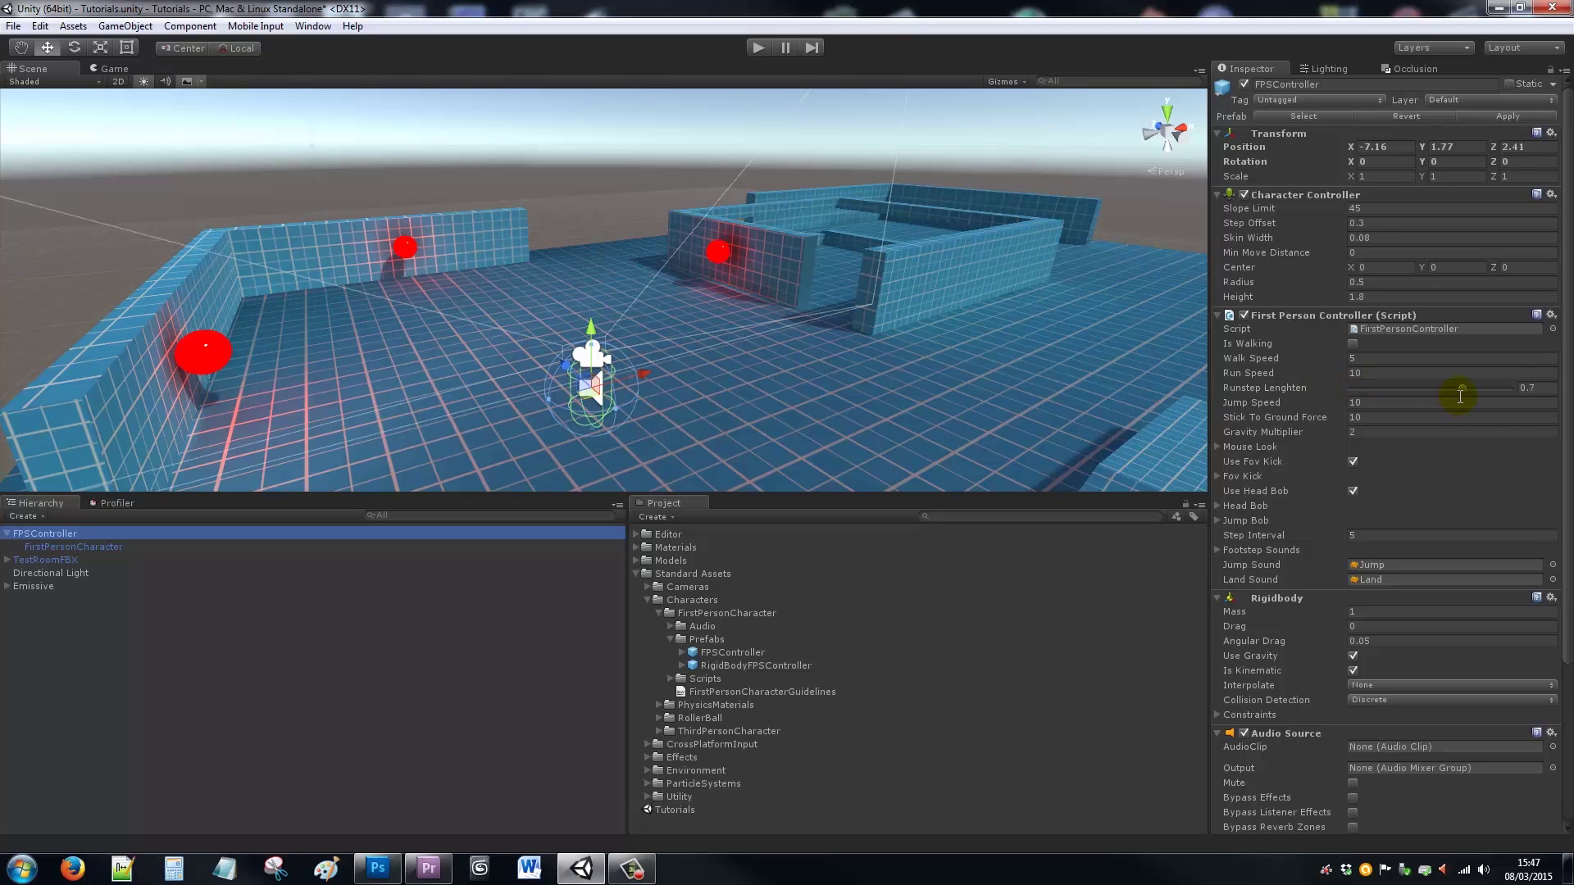
{"action": "scroll", "coordinate": [1460, 395], "scroll_direction": "down", "scroll_amount": 3}
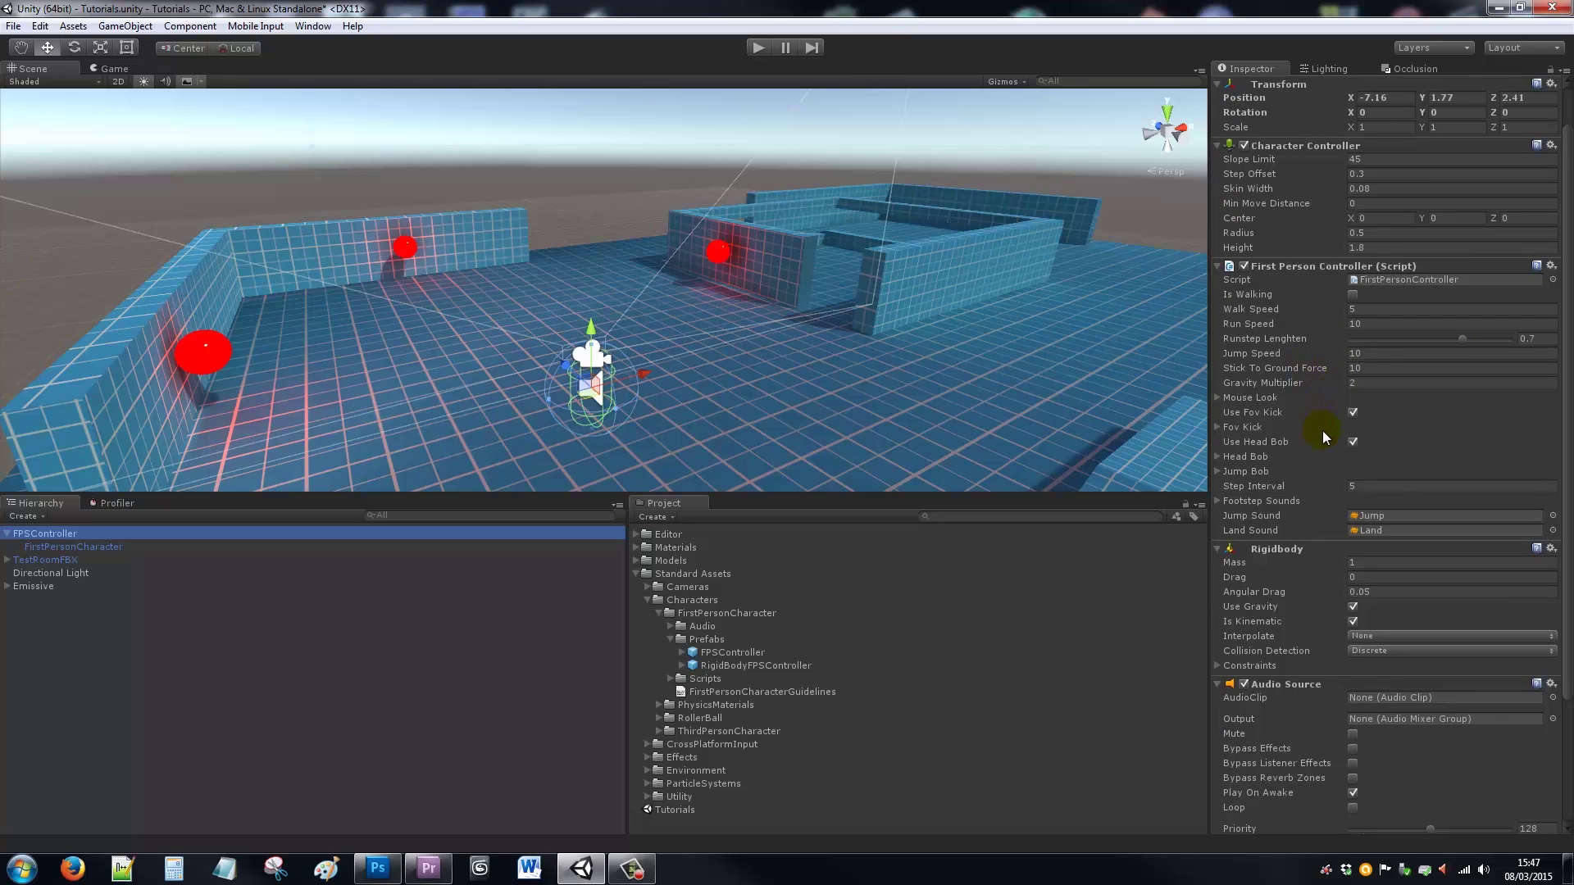
Step: Expand and collapse the Mouse Look, Fov Kick and Head Bob settings to review them
{"action": "left_click", "coordinate": [1227, 397]}
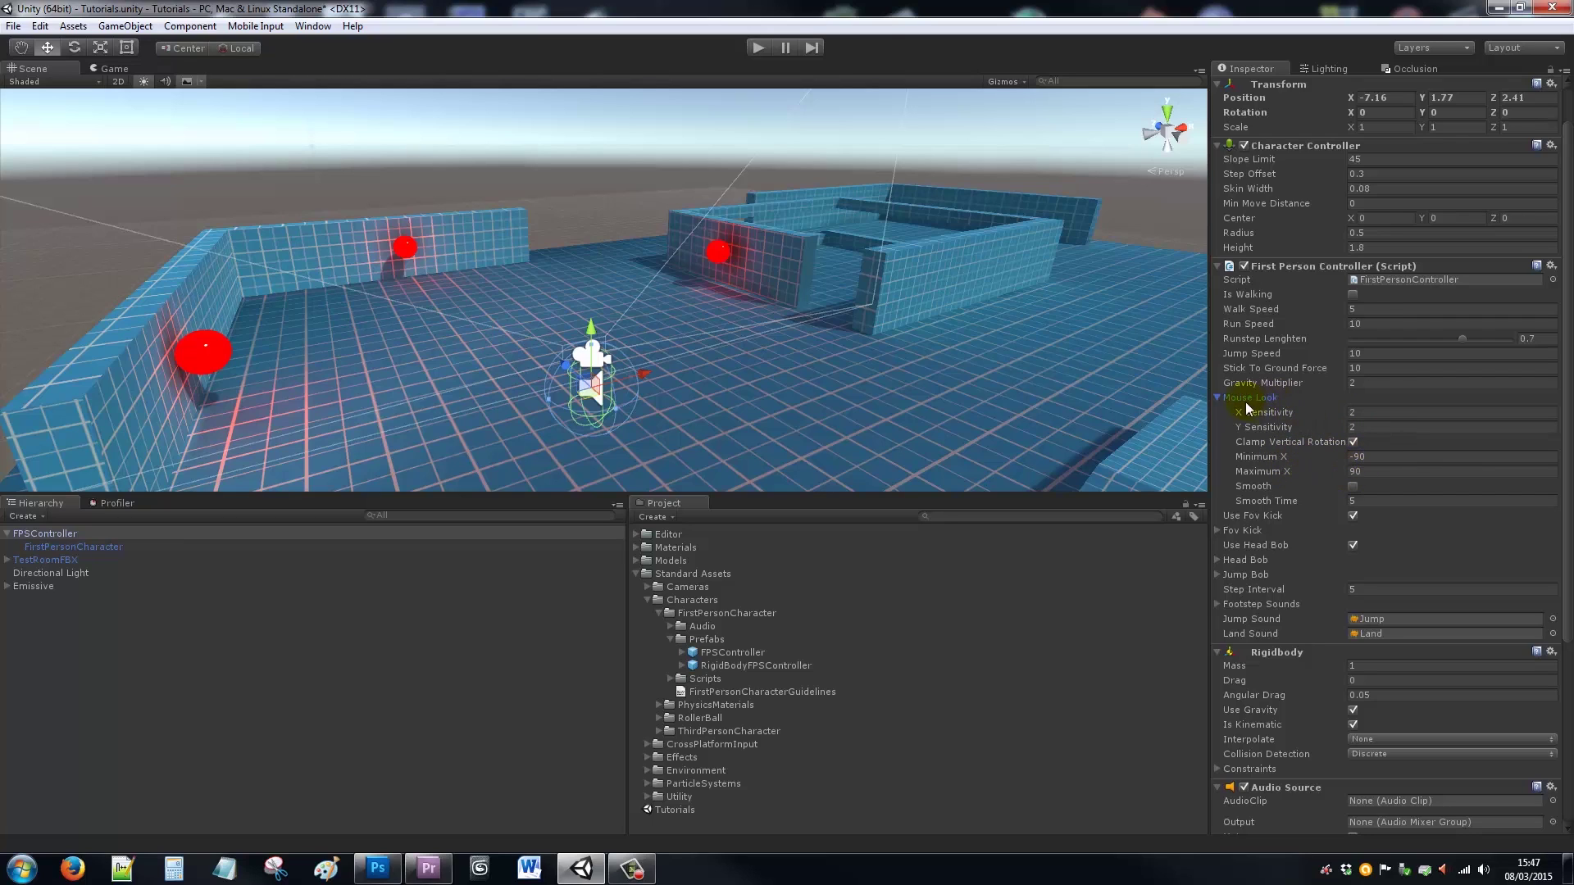
{"action": "left_click", "coordinate": [1218, 397]}
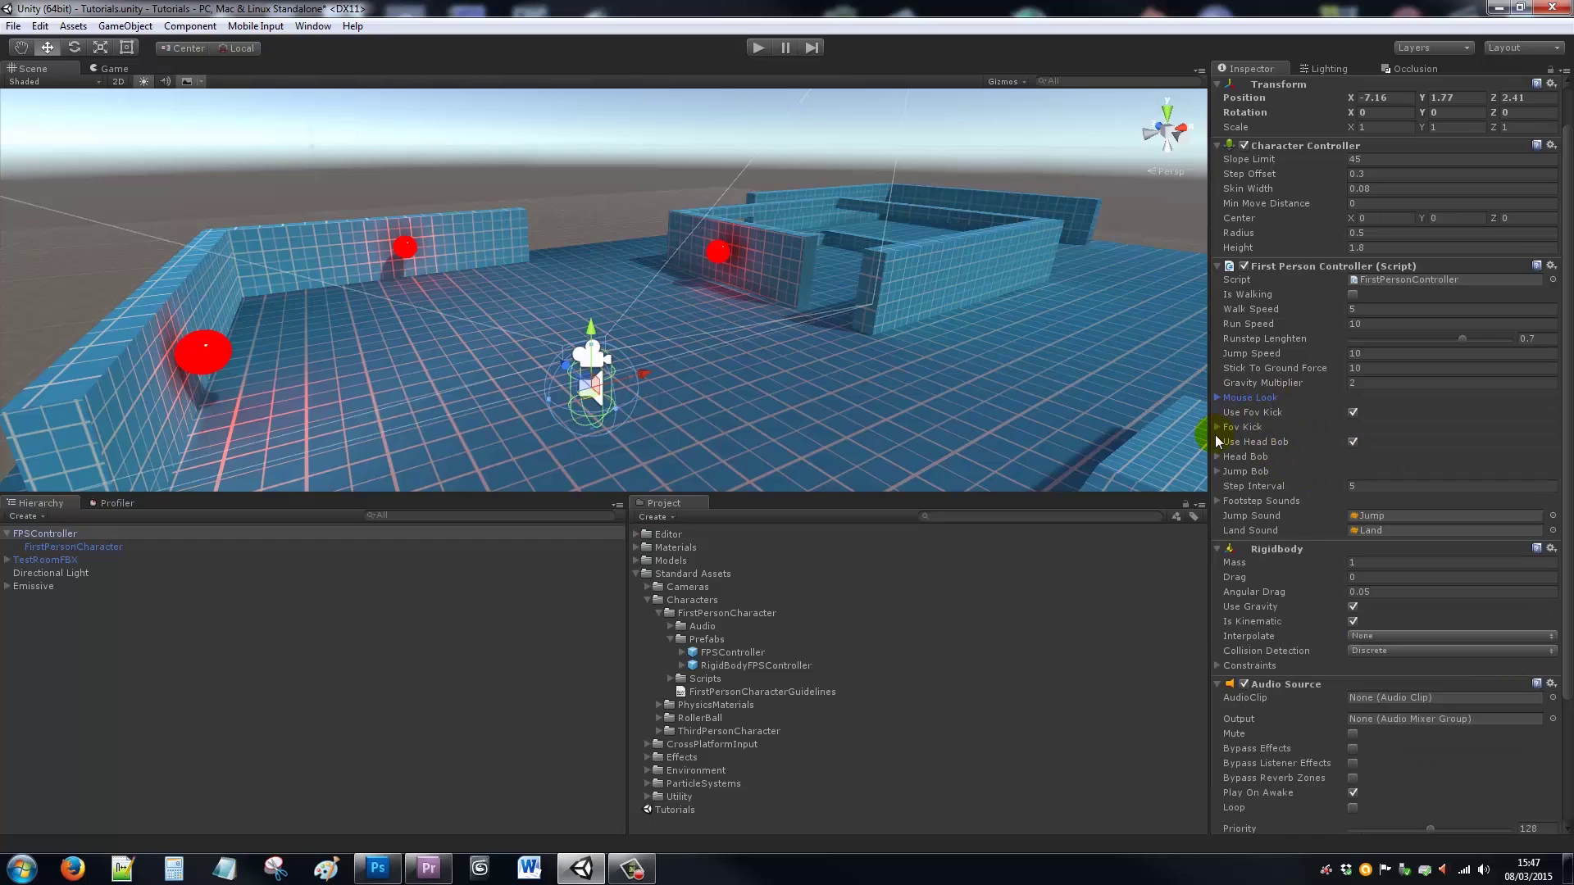
{"action": "left_click", "coordinate": [1215, 425]}
{"action": "left_click", "coordinate": [1214, 426]}
{"action": "left_click", "coordinate": [1218, 456]}
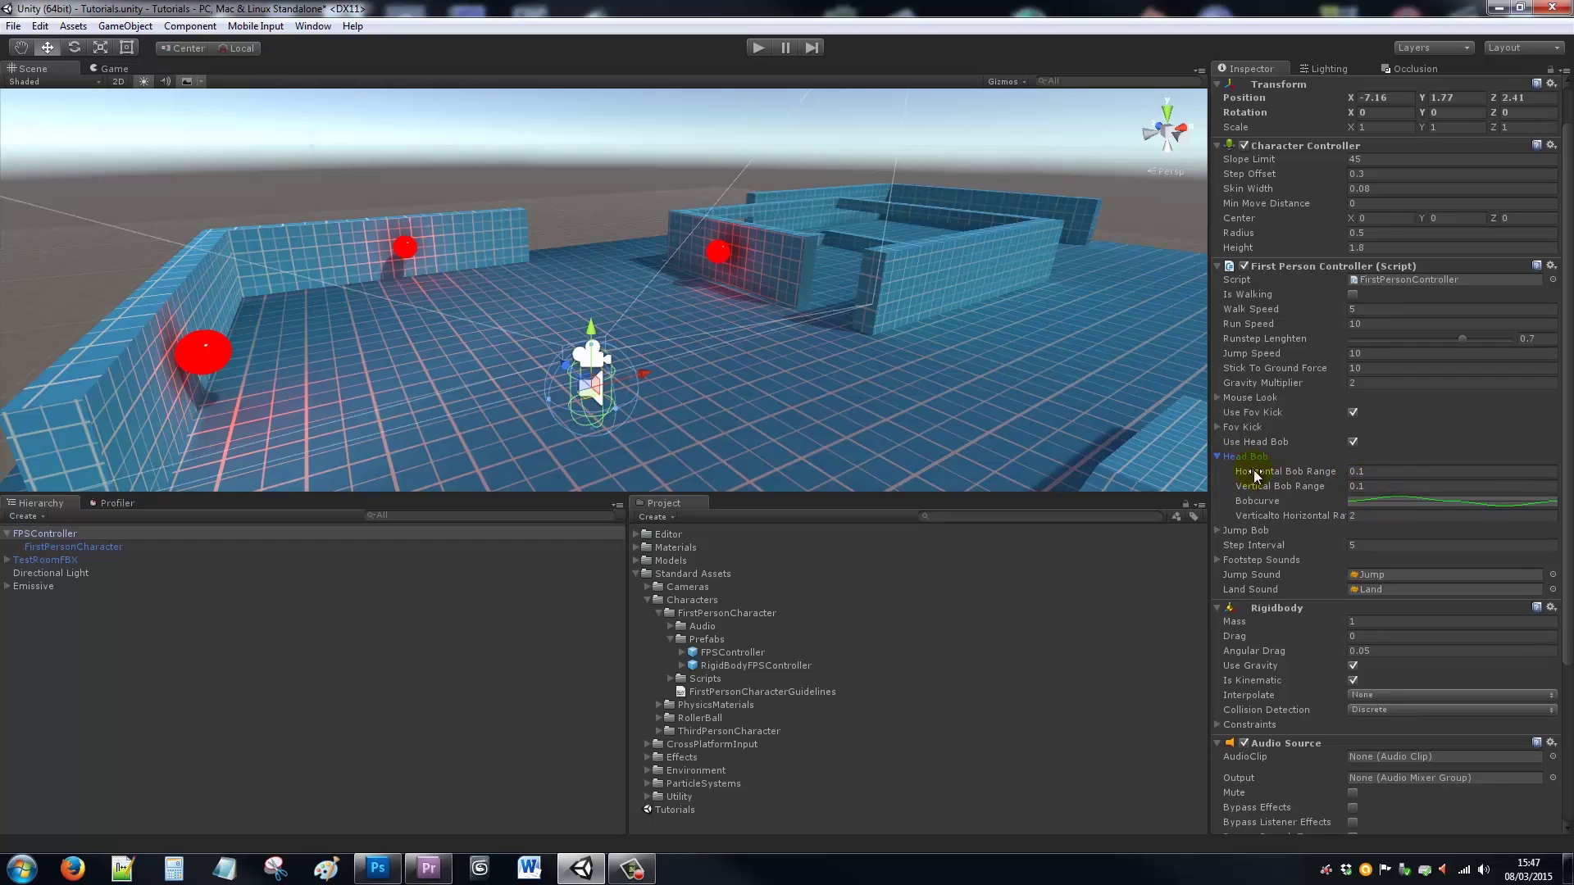
{"action": "left_click", "coordinate": [1219, 458]}
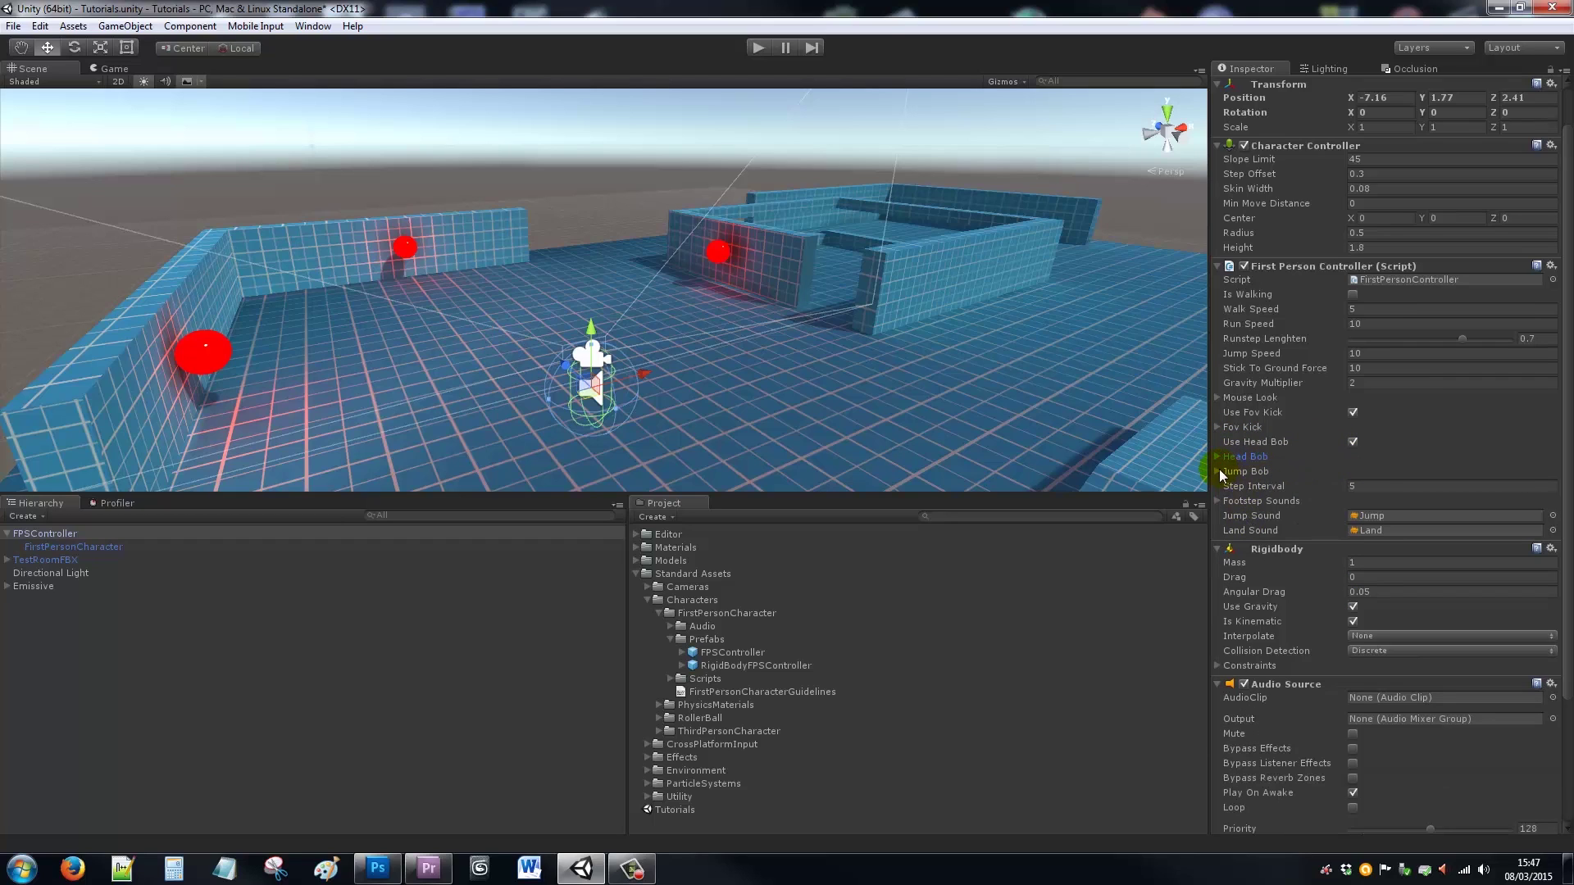
Step: Review the Jump Bob and Footstep Sounds settings, then enter Play mode
{"action": "left_click", "coordinate": [1218, 470]}
{"action": "left_click", "coordinate": [1218, 470]}
{"action": "left_click", "coordinate": [1215, 500]}
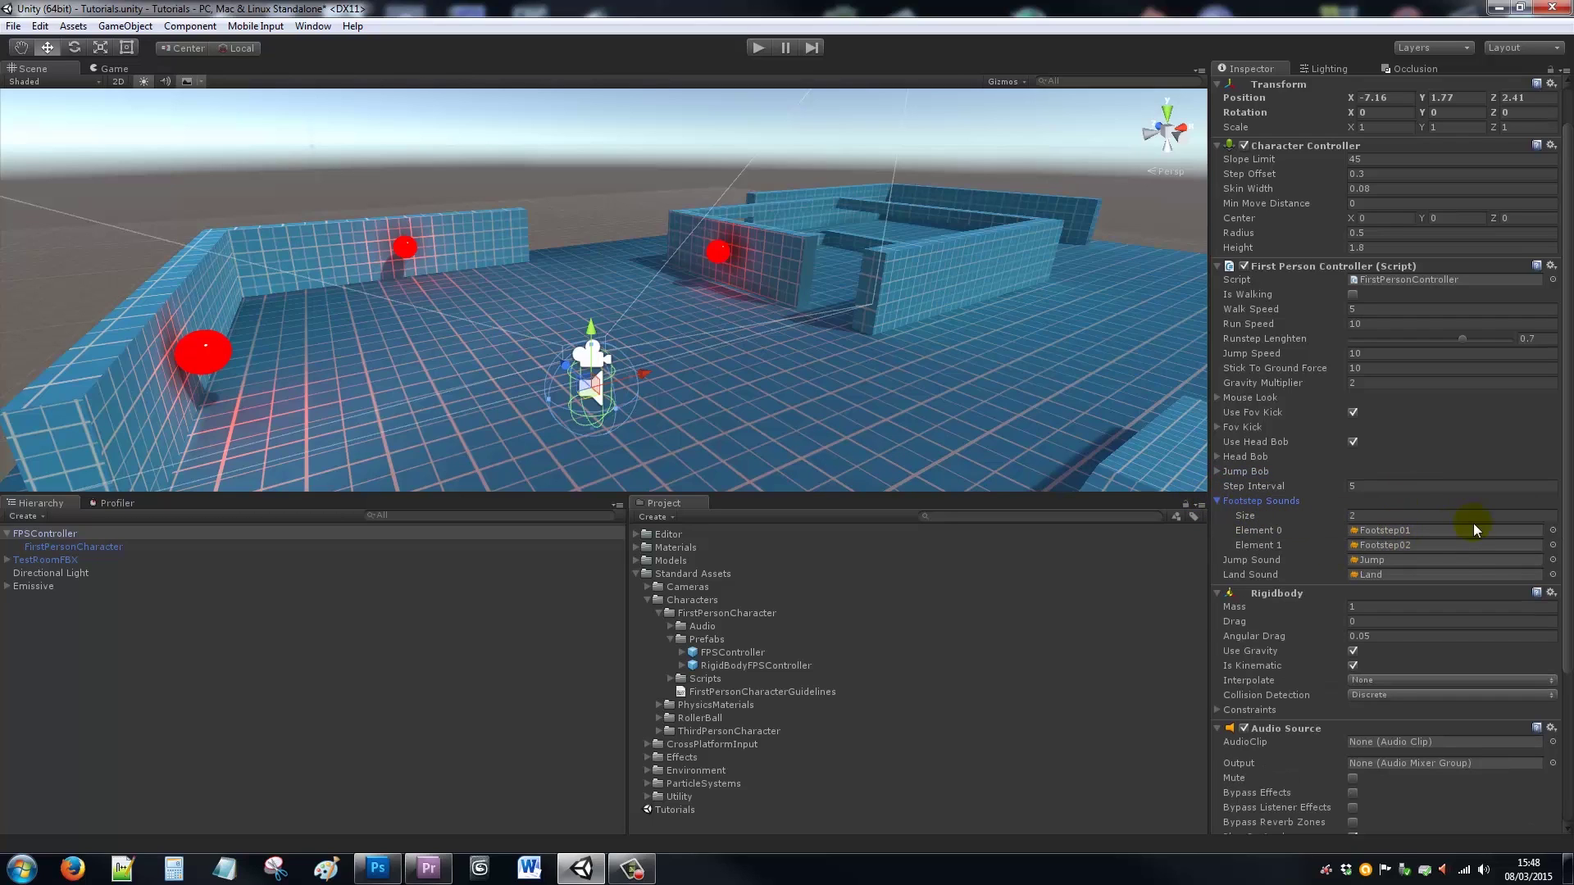
{"action": "left_click", "coordinate": [1231, 499]}
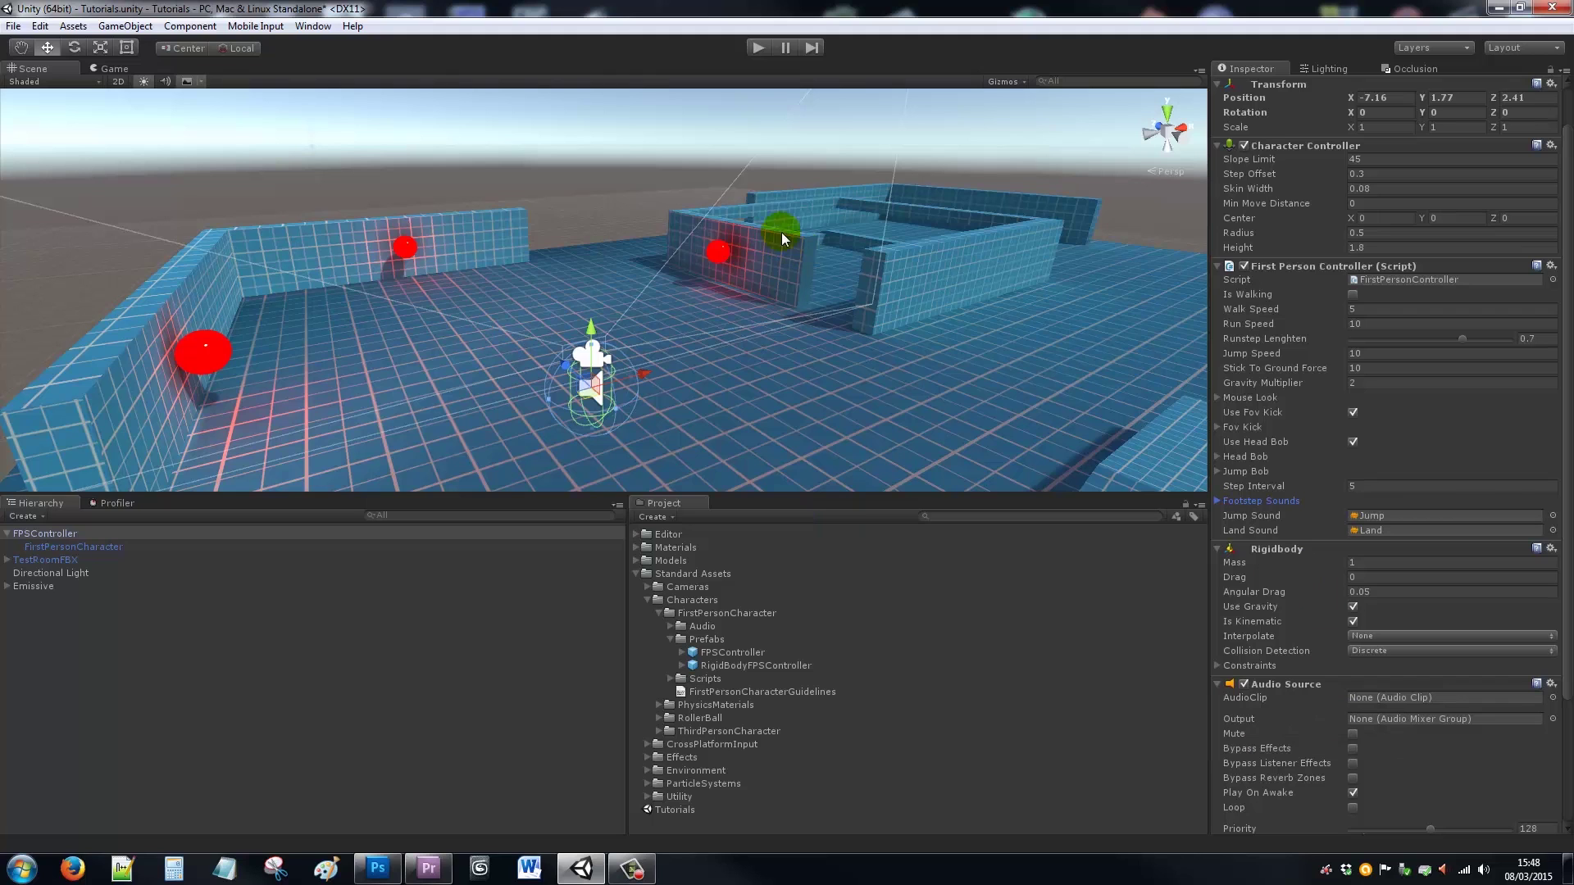
{"action": "left_click", "coordinate": [762, 47]}
Step: Walk the FPSController around the room past the red spheres, turning and jumping once
{"action": "left_click", "coordinate": [722, 259]}
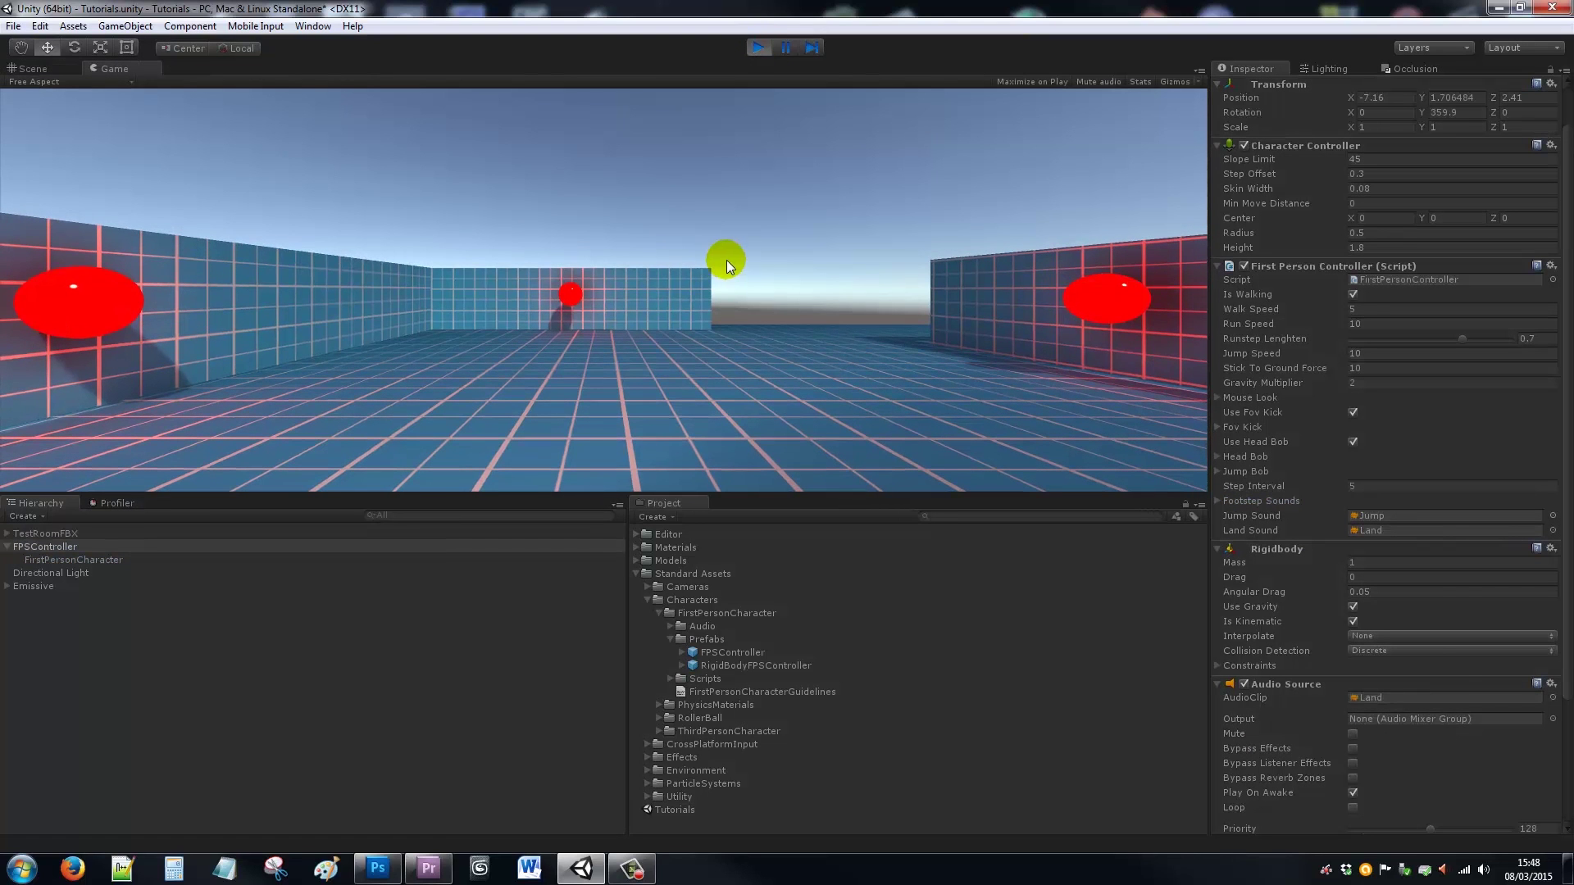
{"action": "key", "text": "w"}
{"action": "key", "text": "w"}
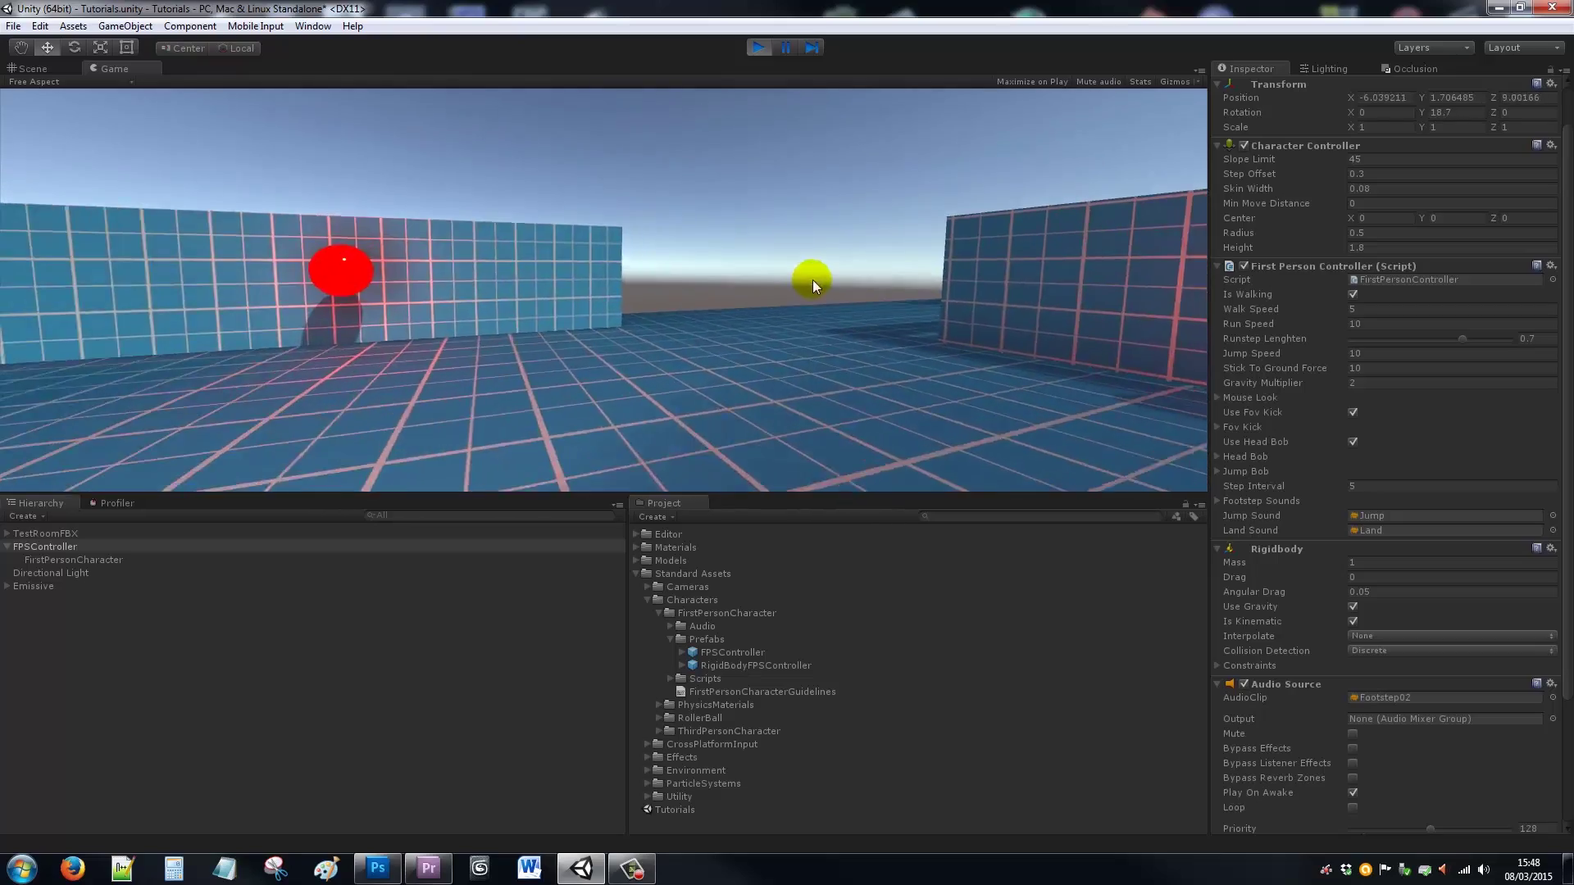
{"action": "key", "text": "w"}
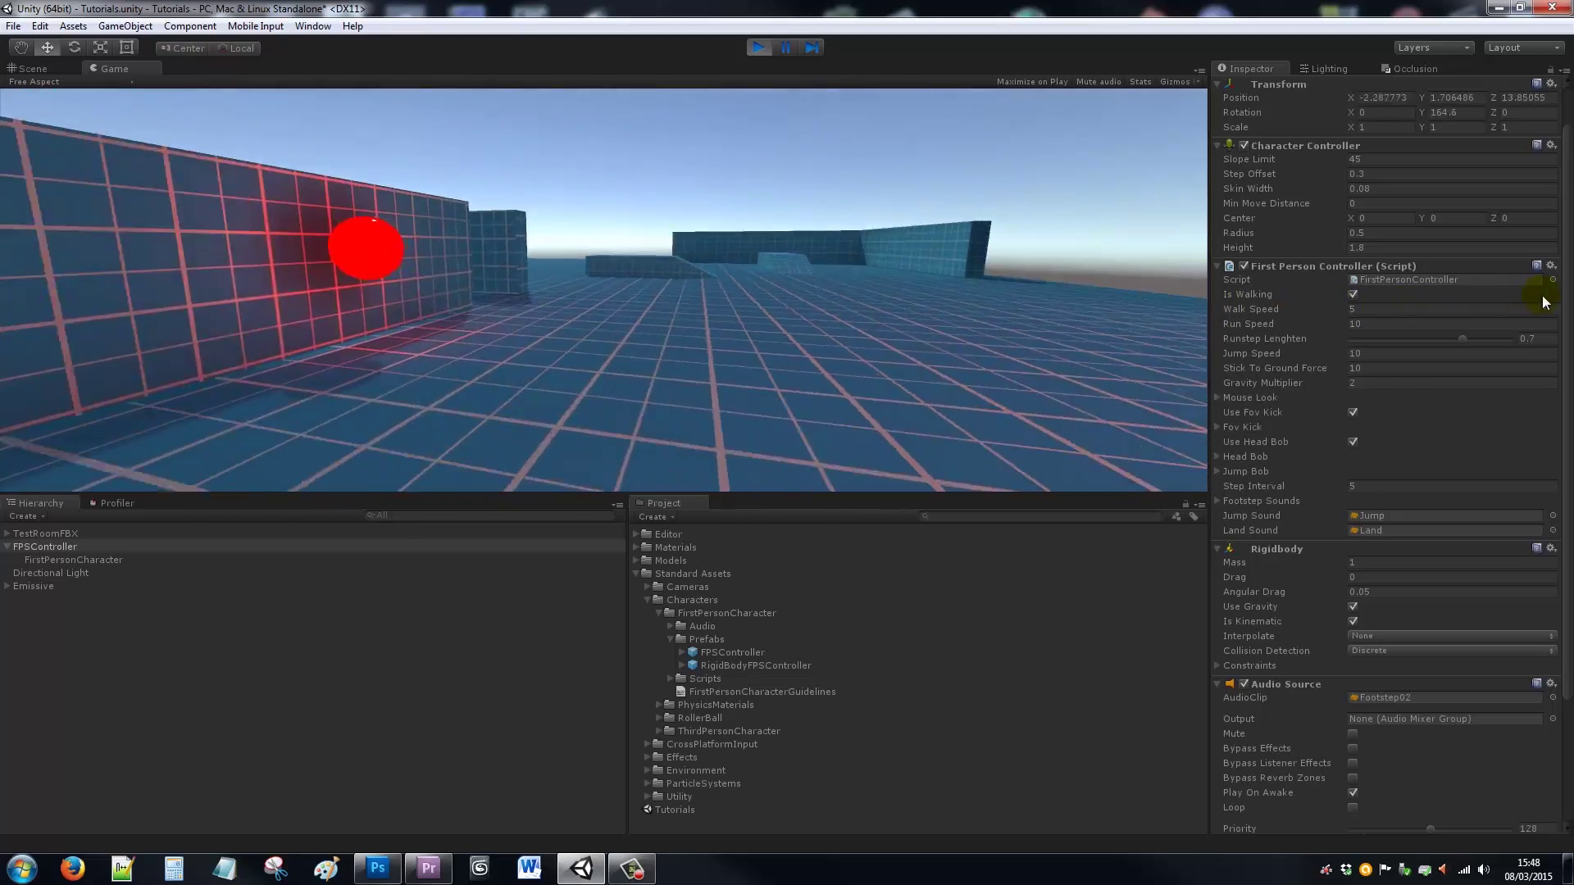
{"action": "key", "text": "w"}
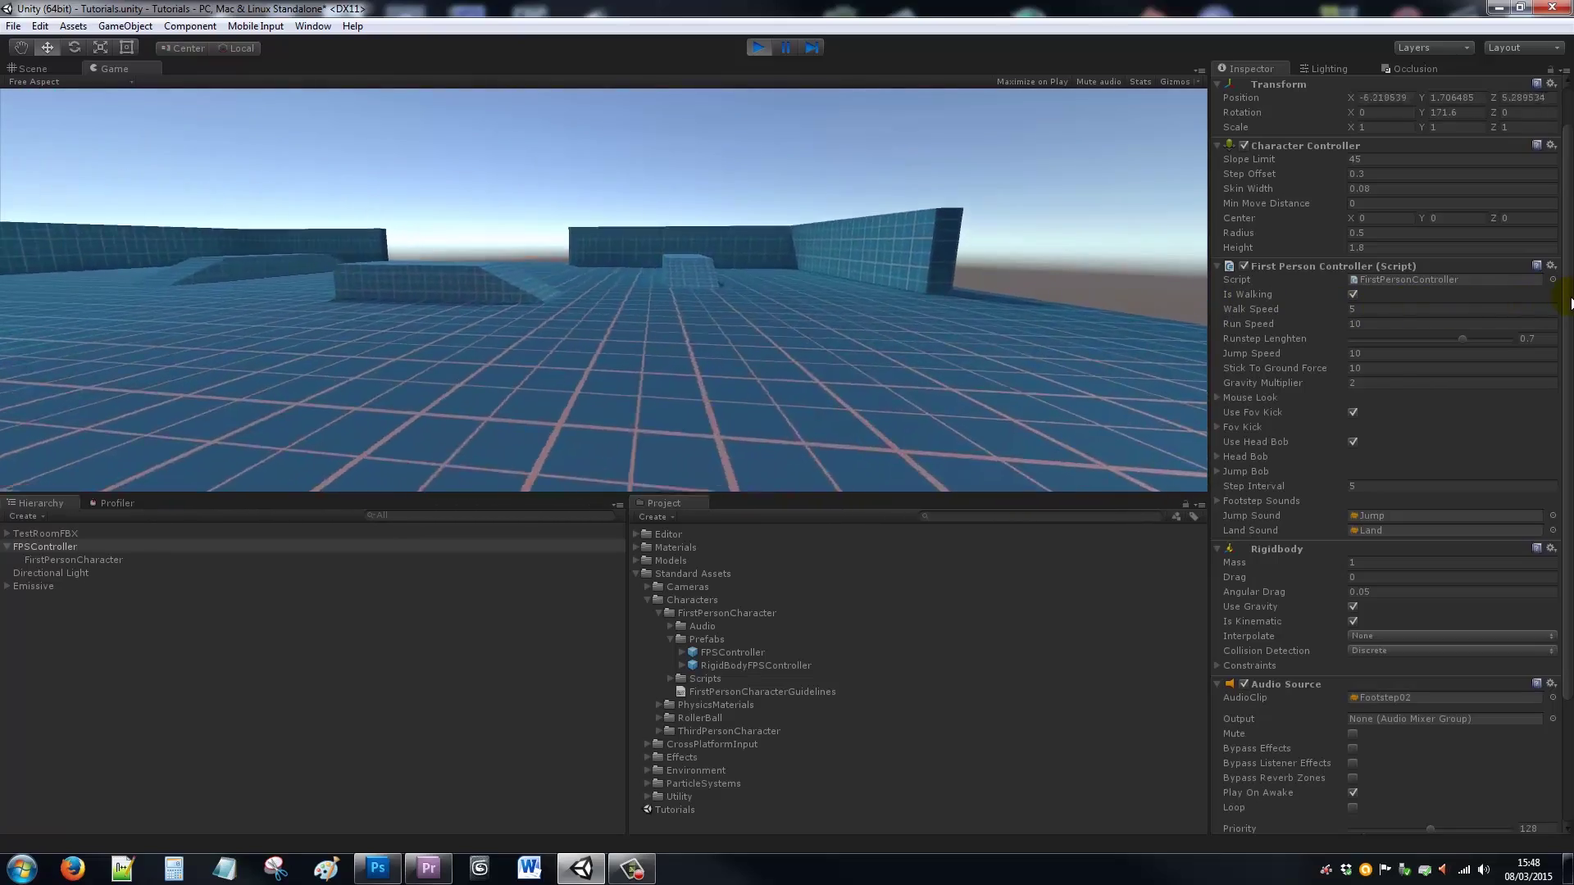
{"action": "key", "text": "w"}
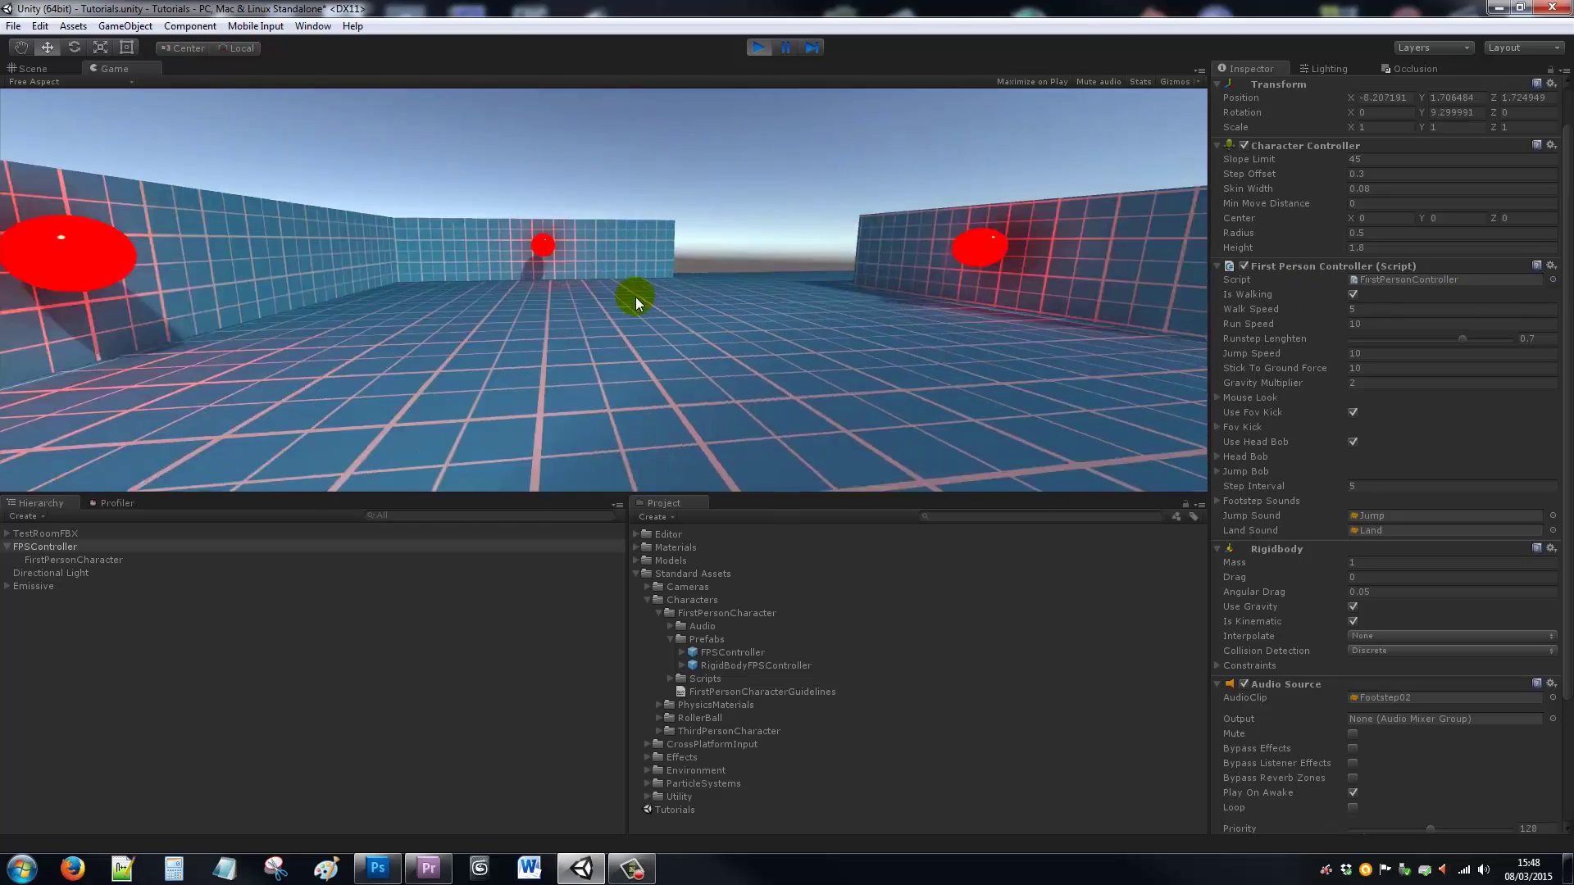
{"action": "key", "text": "w"}
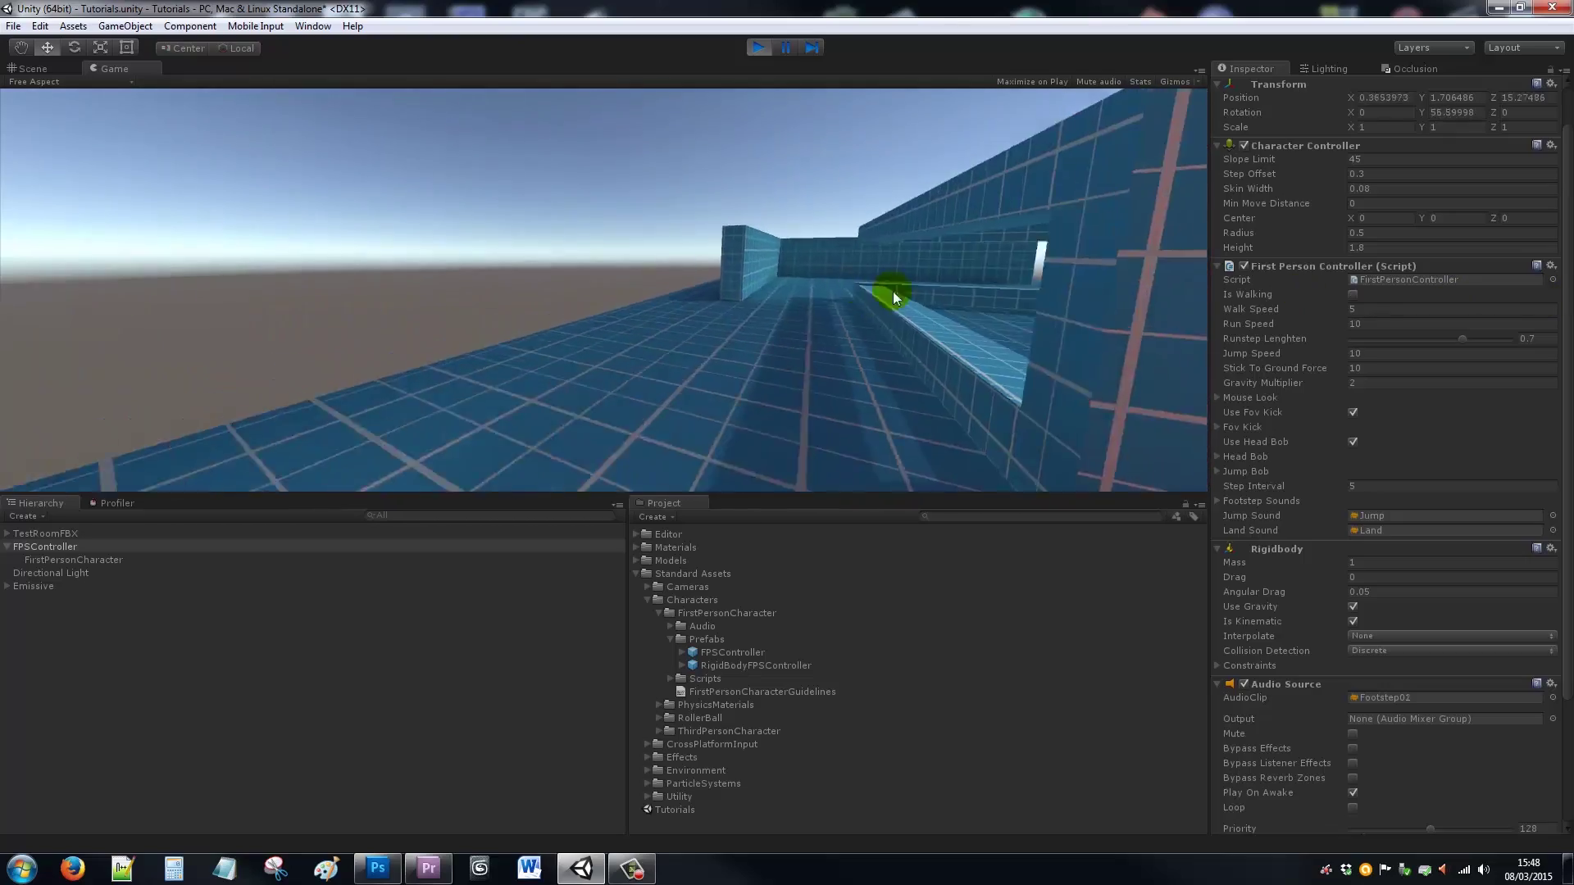
{"action": "key", "text": "w"}
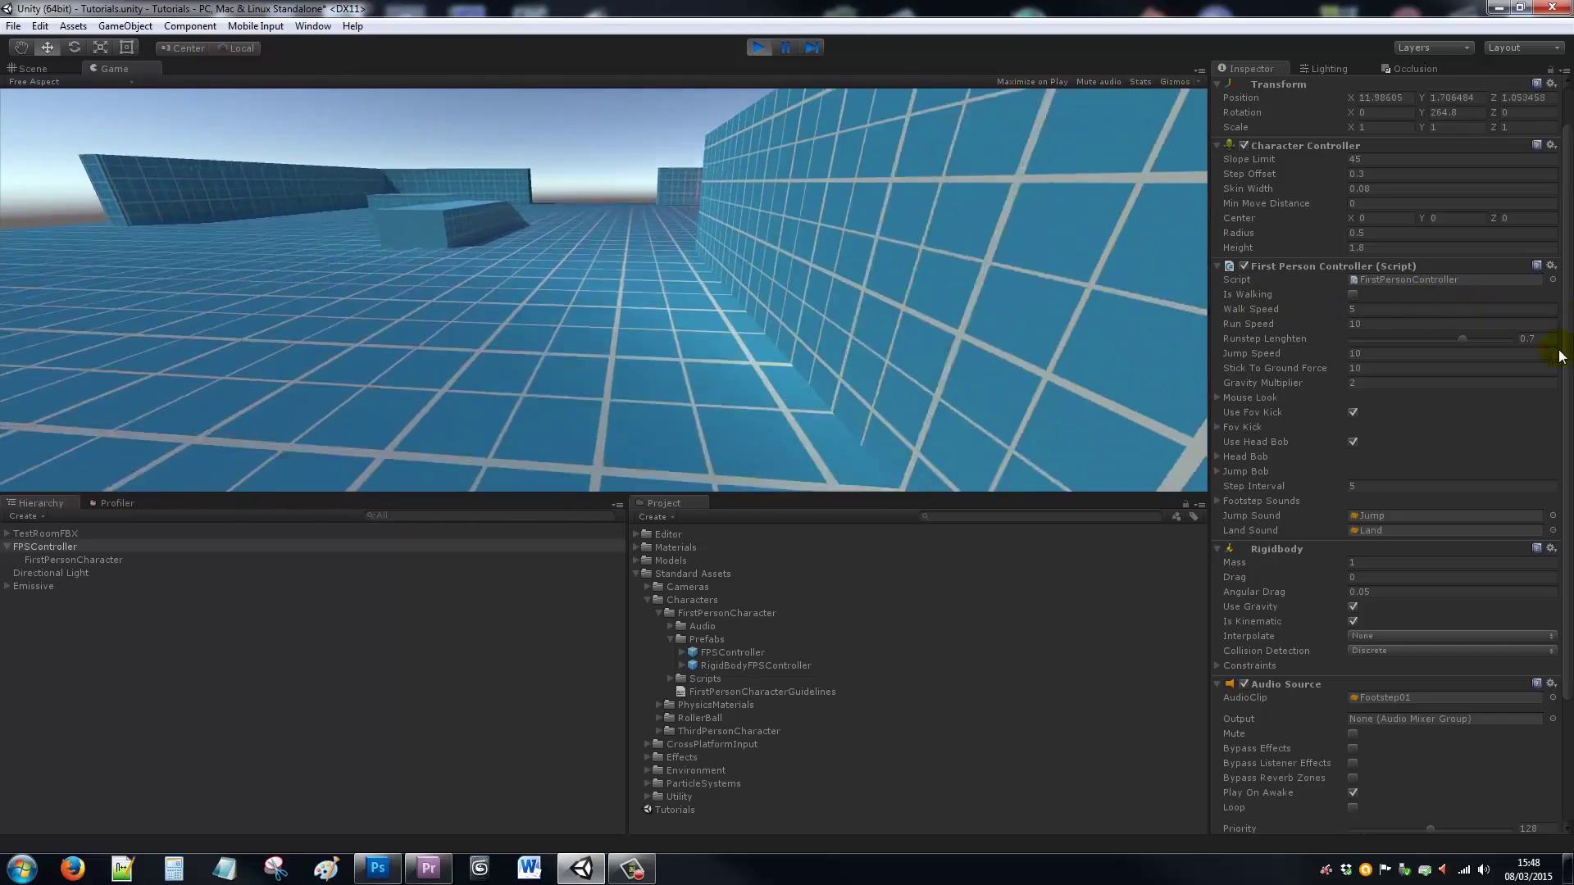
{"action": "key", "text": "w"}
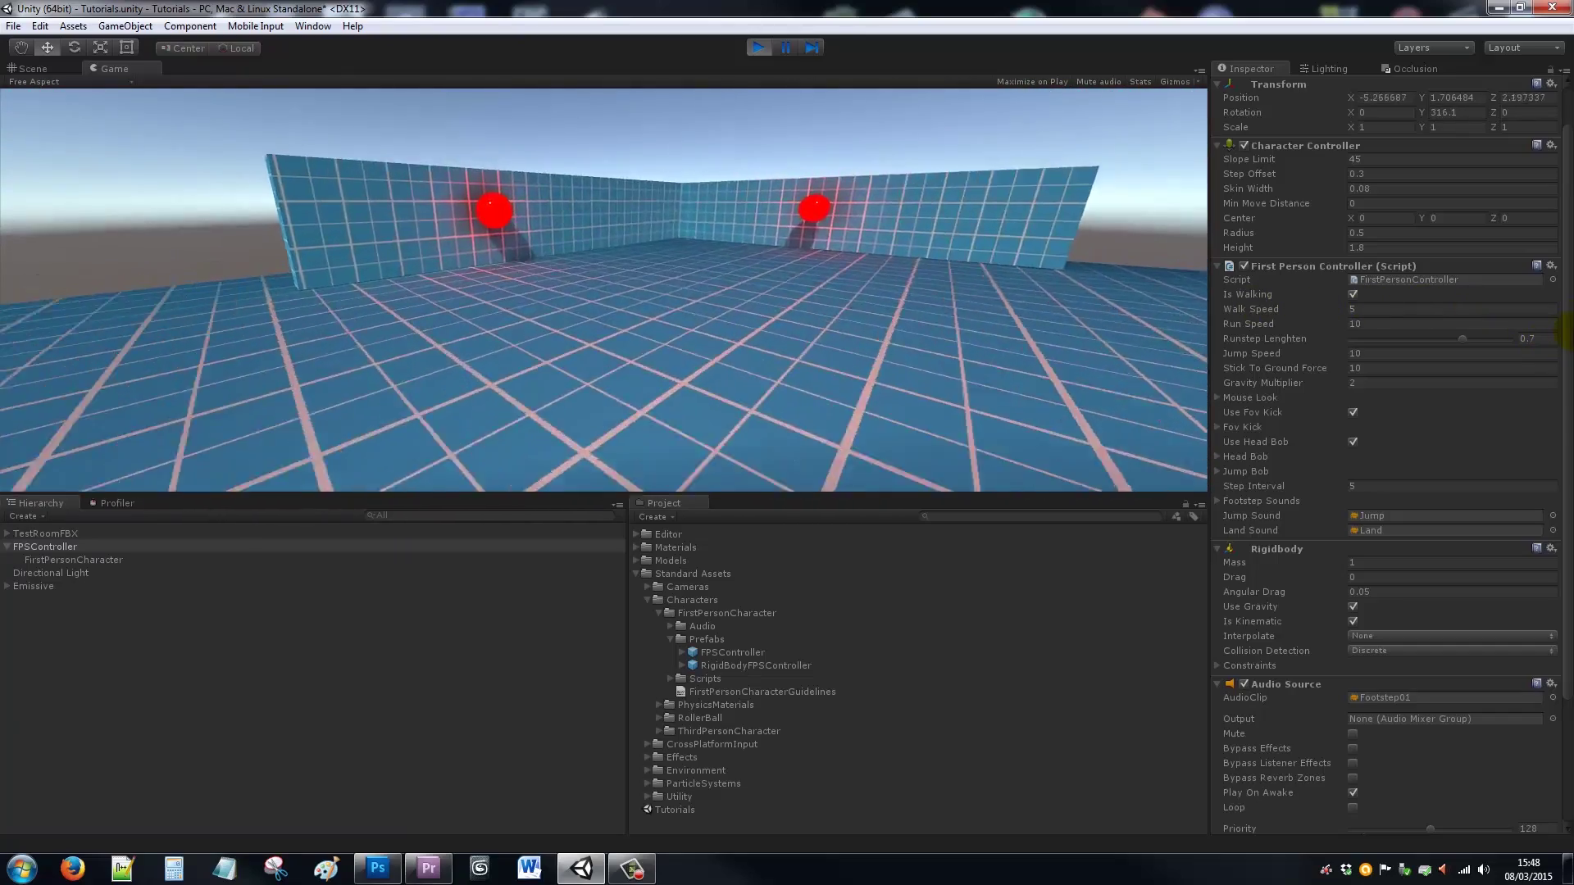
{"action": "key", "text": "space"}
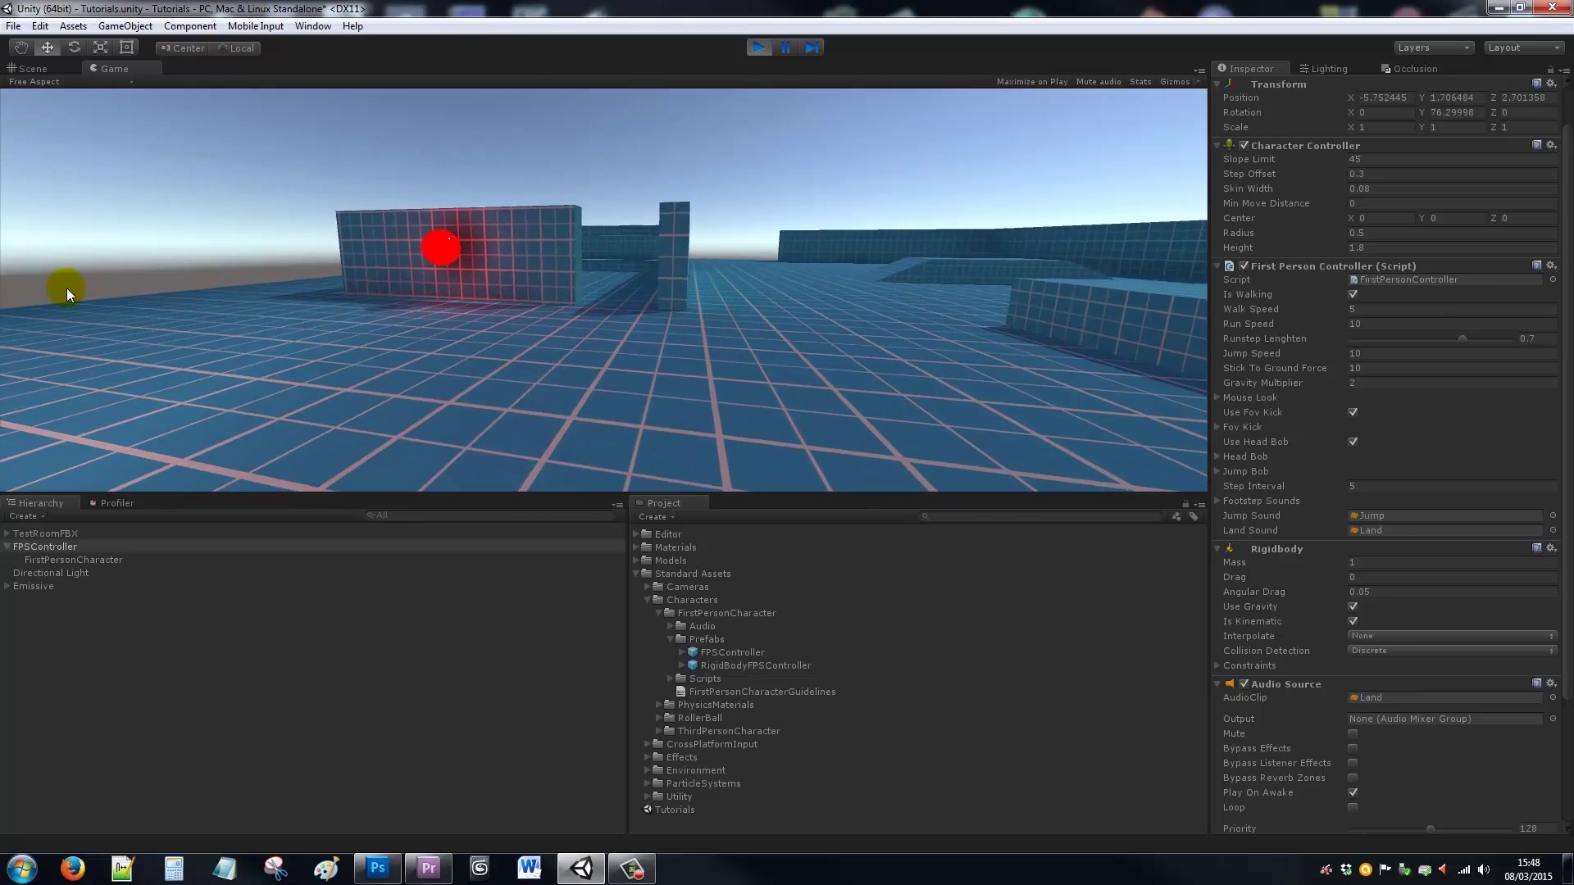
{"action": "key", "text": "w"}
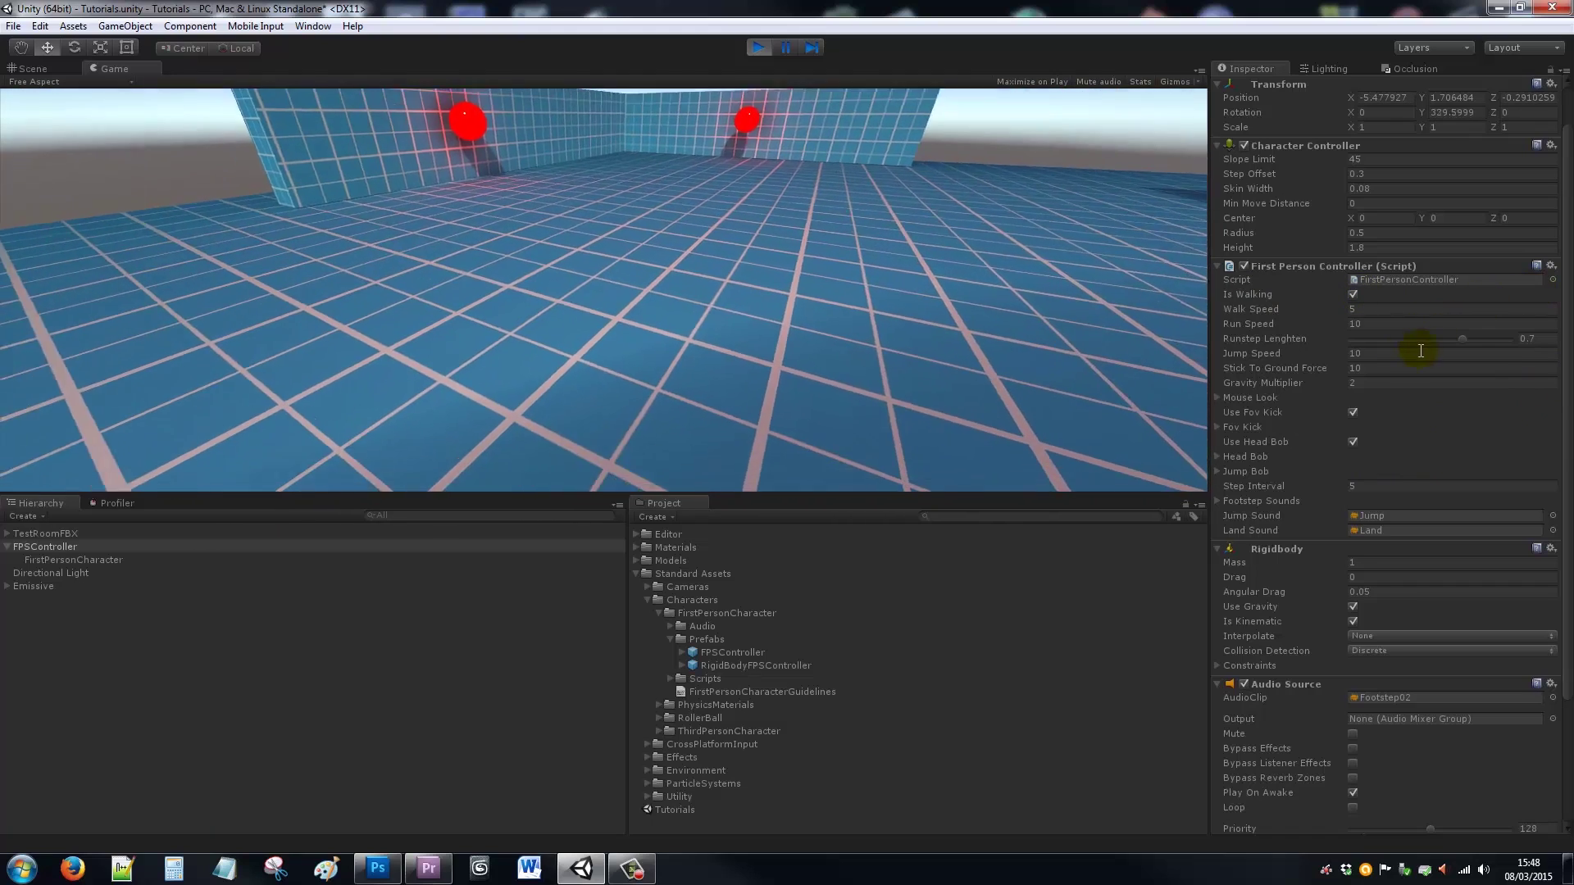
Step: Set Walk Speed to 10 and Run Speed to 20, then walk around to test them
{"action": "left_click", "coordinate": [1373, 310]}
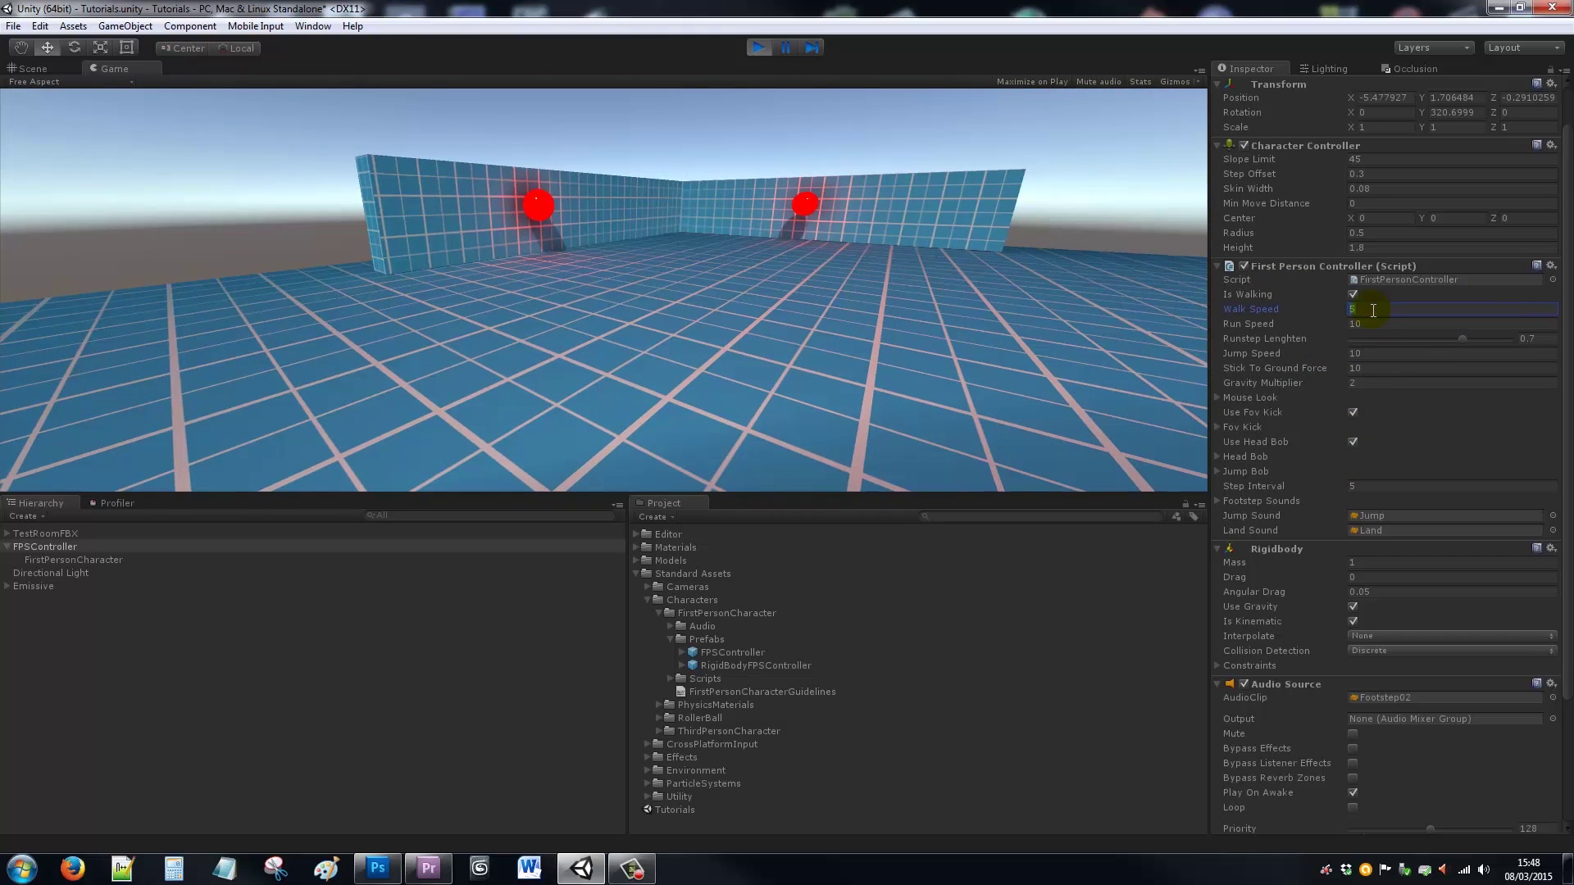
{"action": "type", "text": "10"}
{"action": "key", "text": "Tab"}
{"action": "type", "text": "20"}
{"action": "left_click", "coordinate": [1006, 287]}
{"action": "key", "text": "w"}
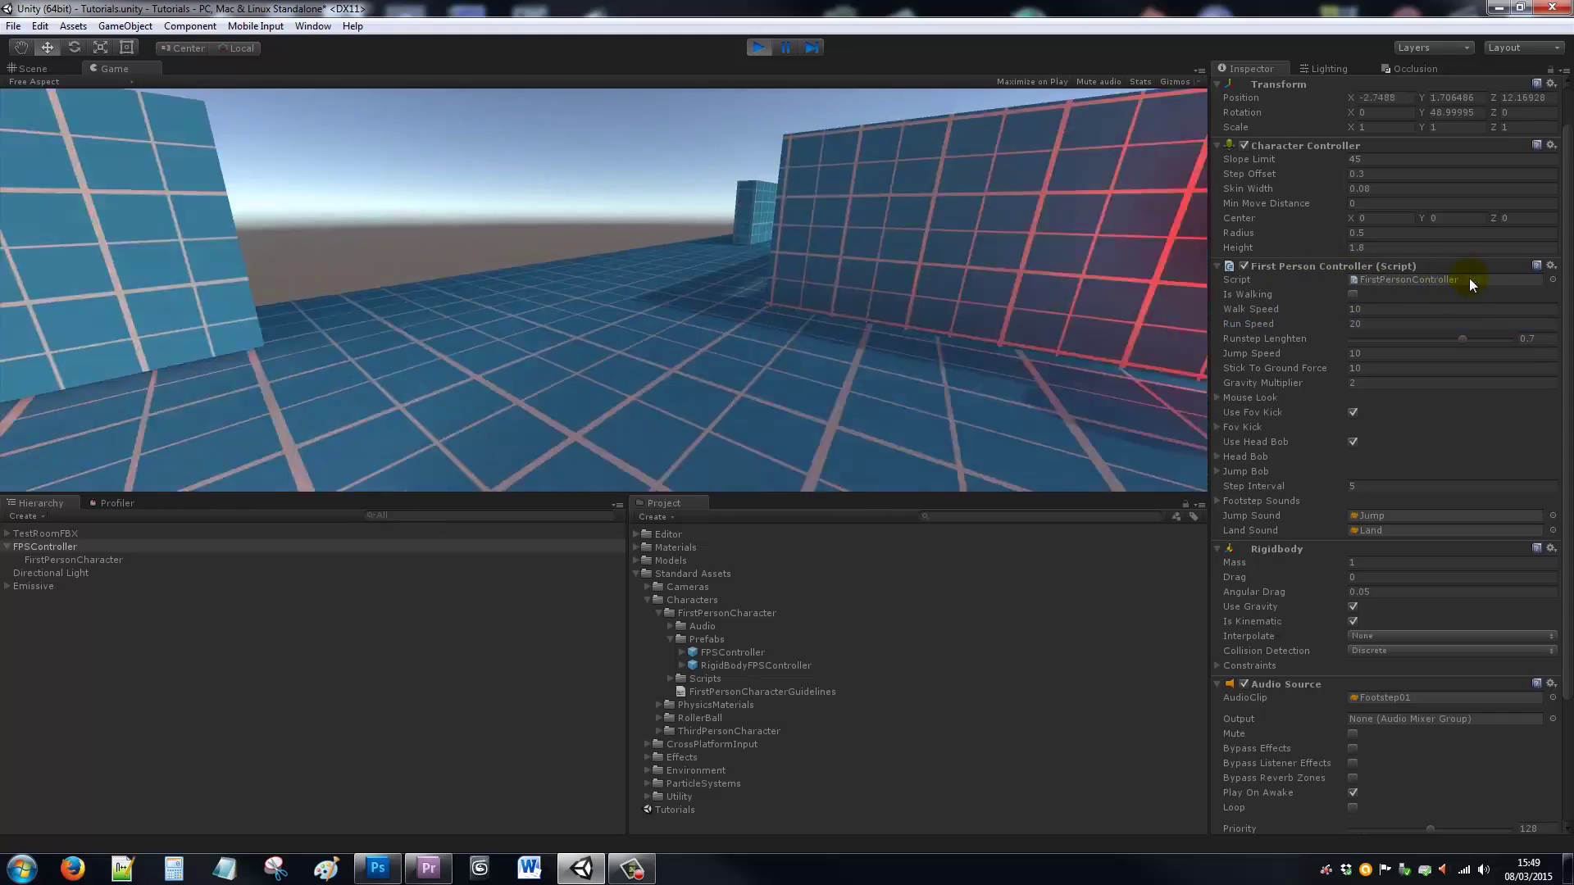
{"action": "key", "text": "w"}
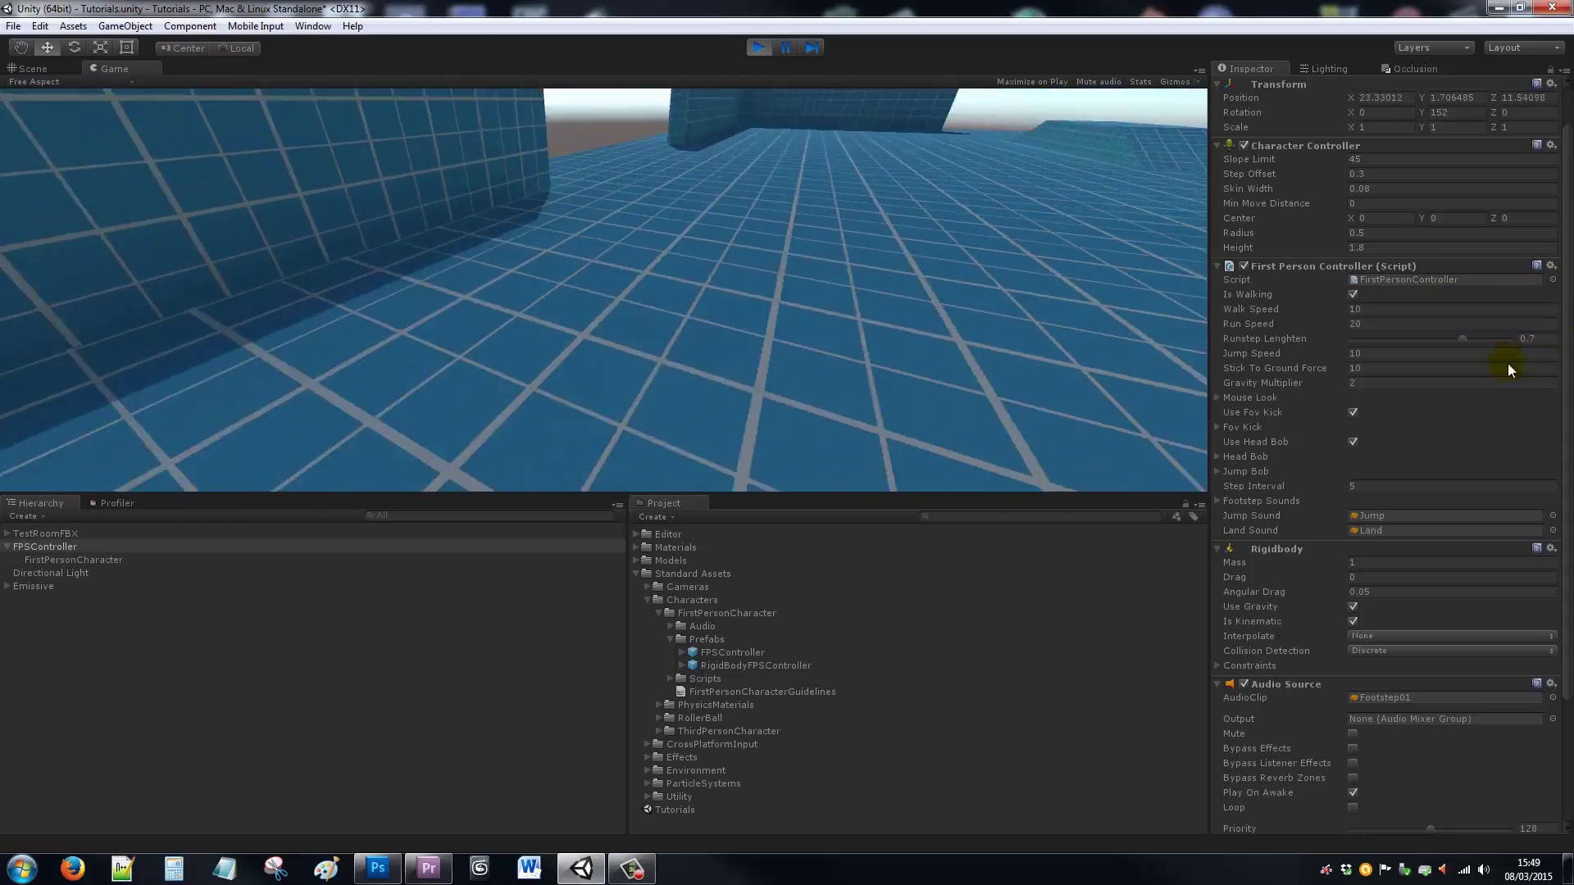
{"action": "key", "text": "d"}
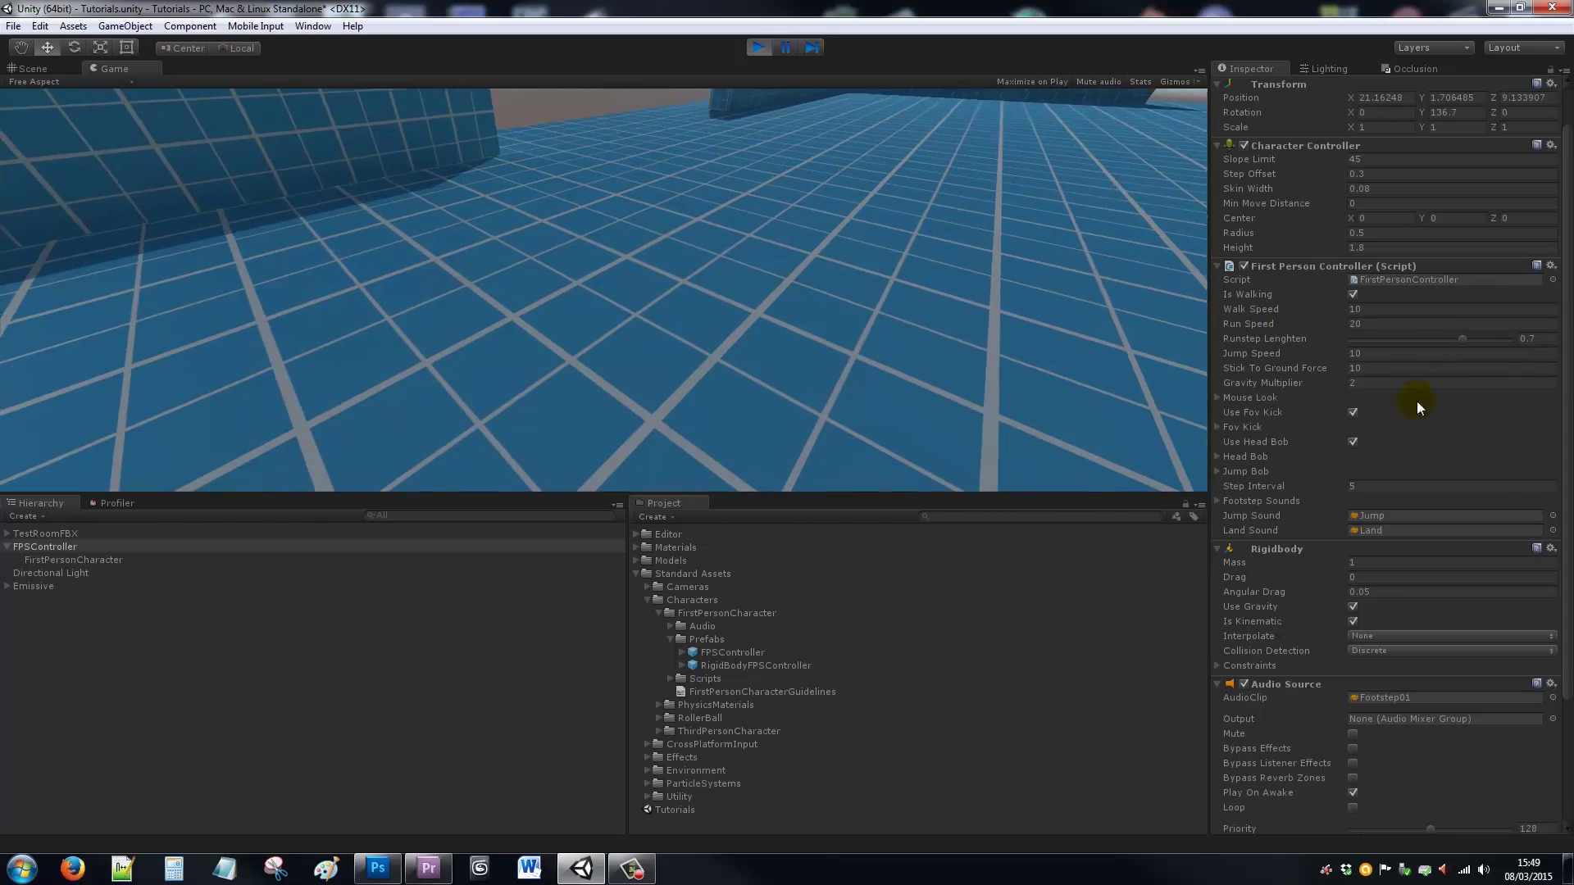
Step: Turn off Use Head Bob and set Step Interval to 10, testing each while walking
{"action": "left_click", "coordinate": [1353, 441]}
{"action": "key", "text": "w"}
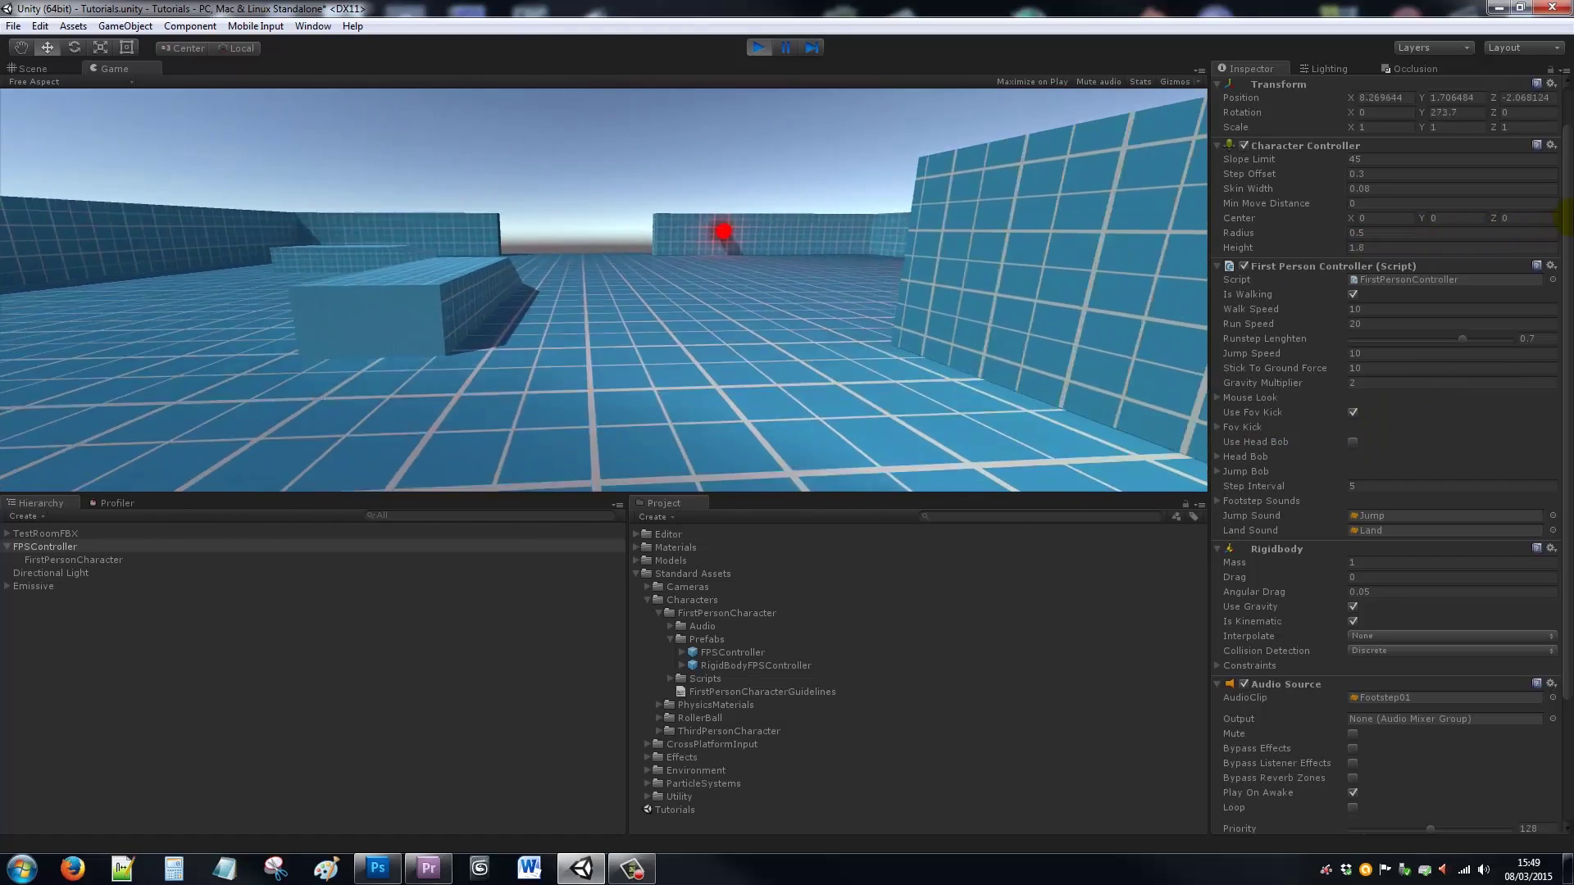
{"action": "key", "text": "w"}
{"action": "left_click", "coordinate": [1383, 484]}
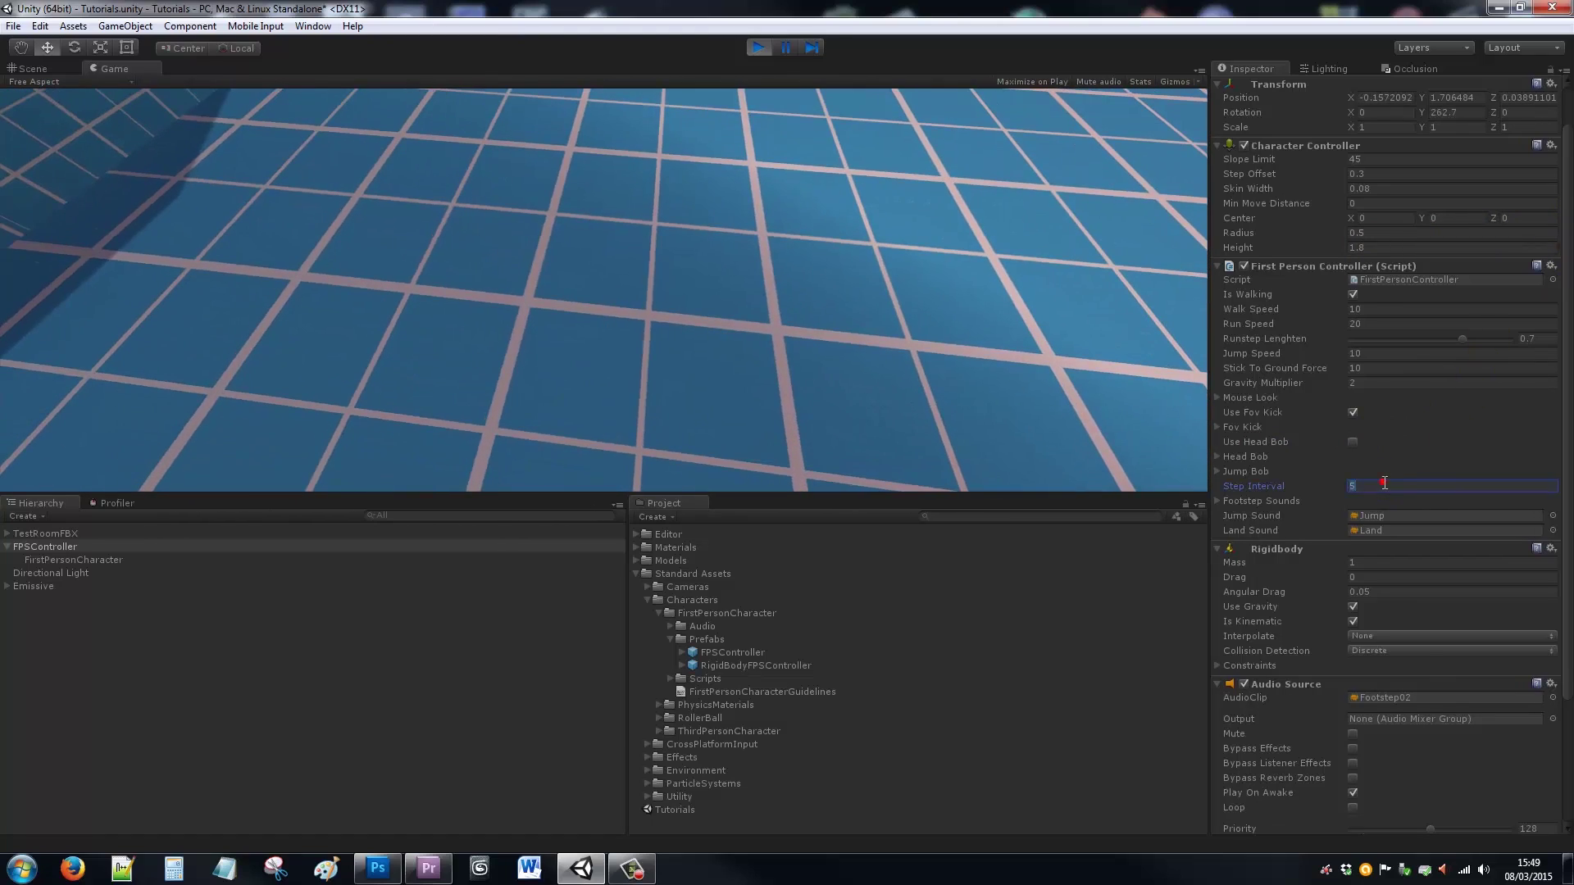
{"action": "type", "text": "10"}
{"action": "left_click", "coordinate": [1085, 353]}
{"action": "key", "text": "w"}
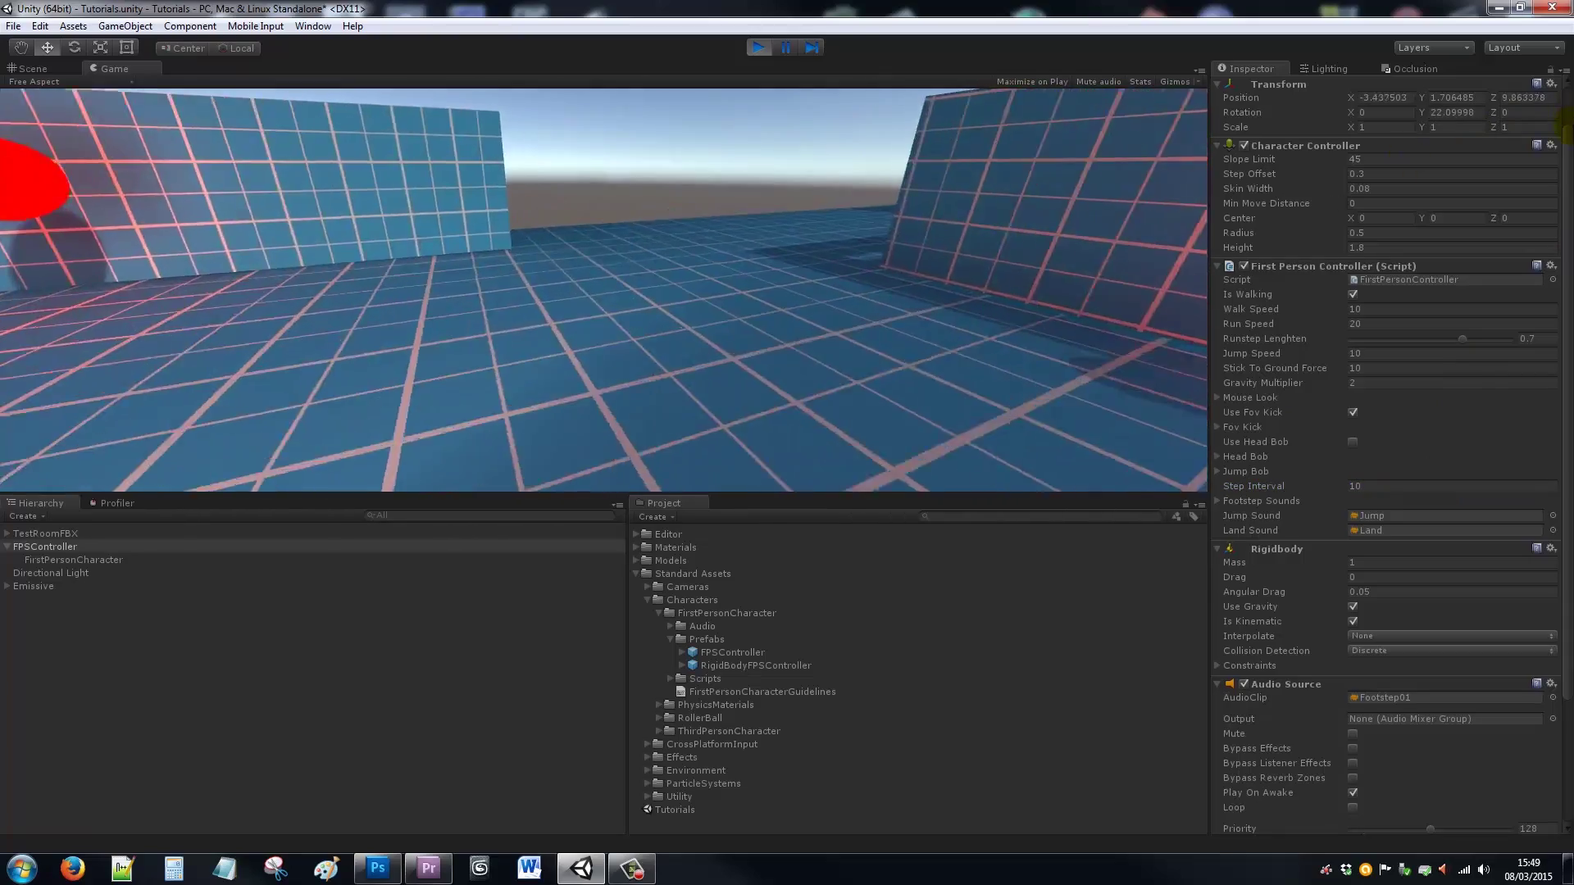
{"action": "key", "text": "w"}
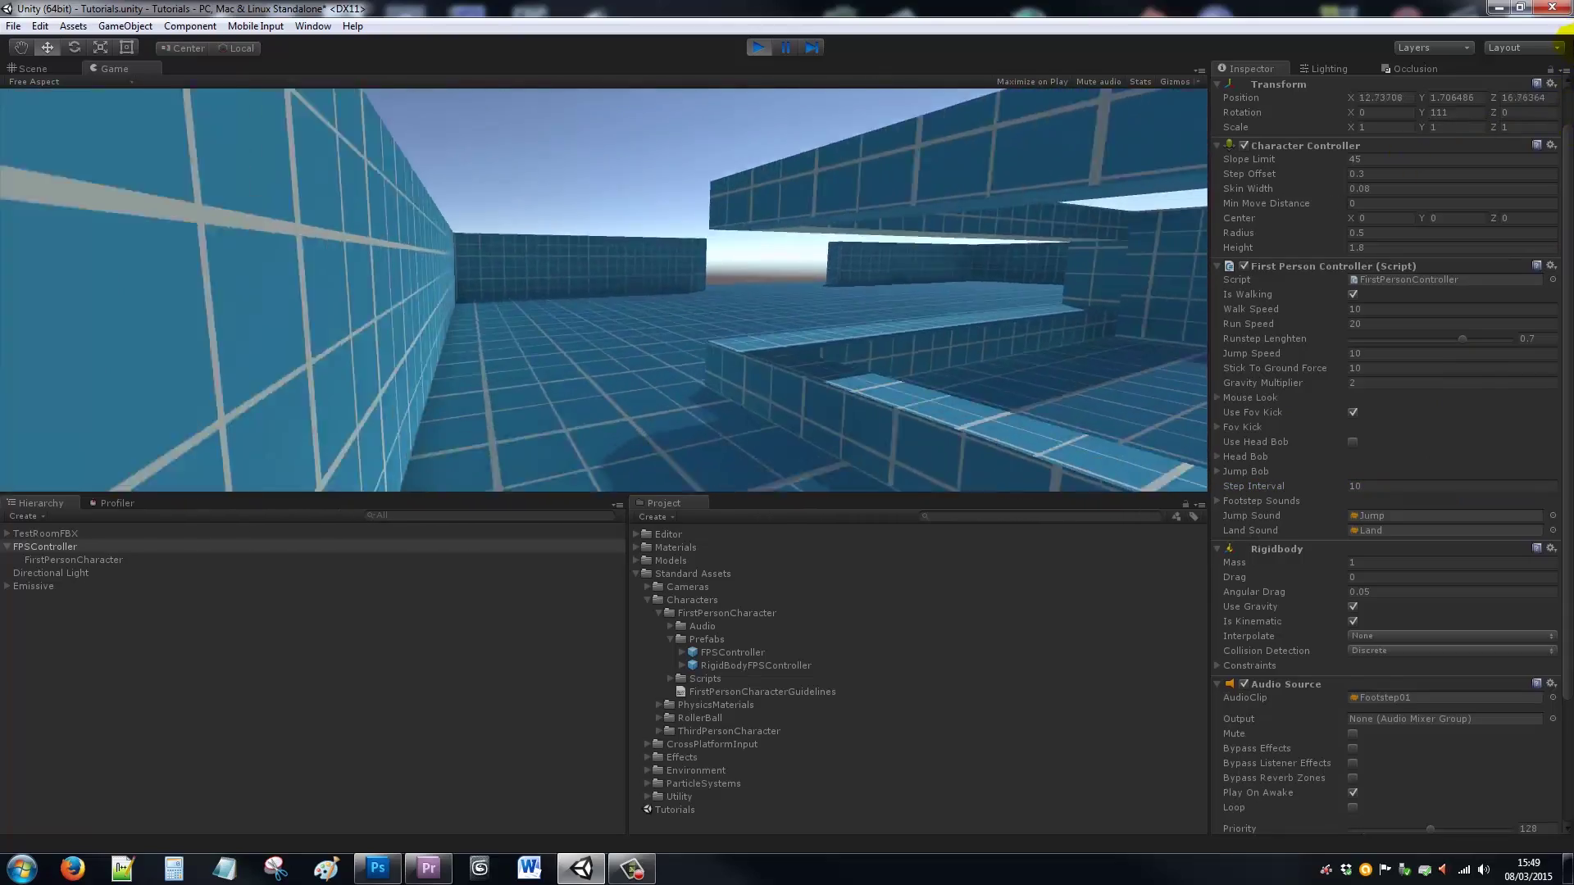
{"action": "key", "text": "w"}
Step: Stop Play mode and open the FirstPersonController script from the Inspector
{"action": "key", "text": "Escape"}
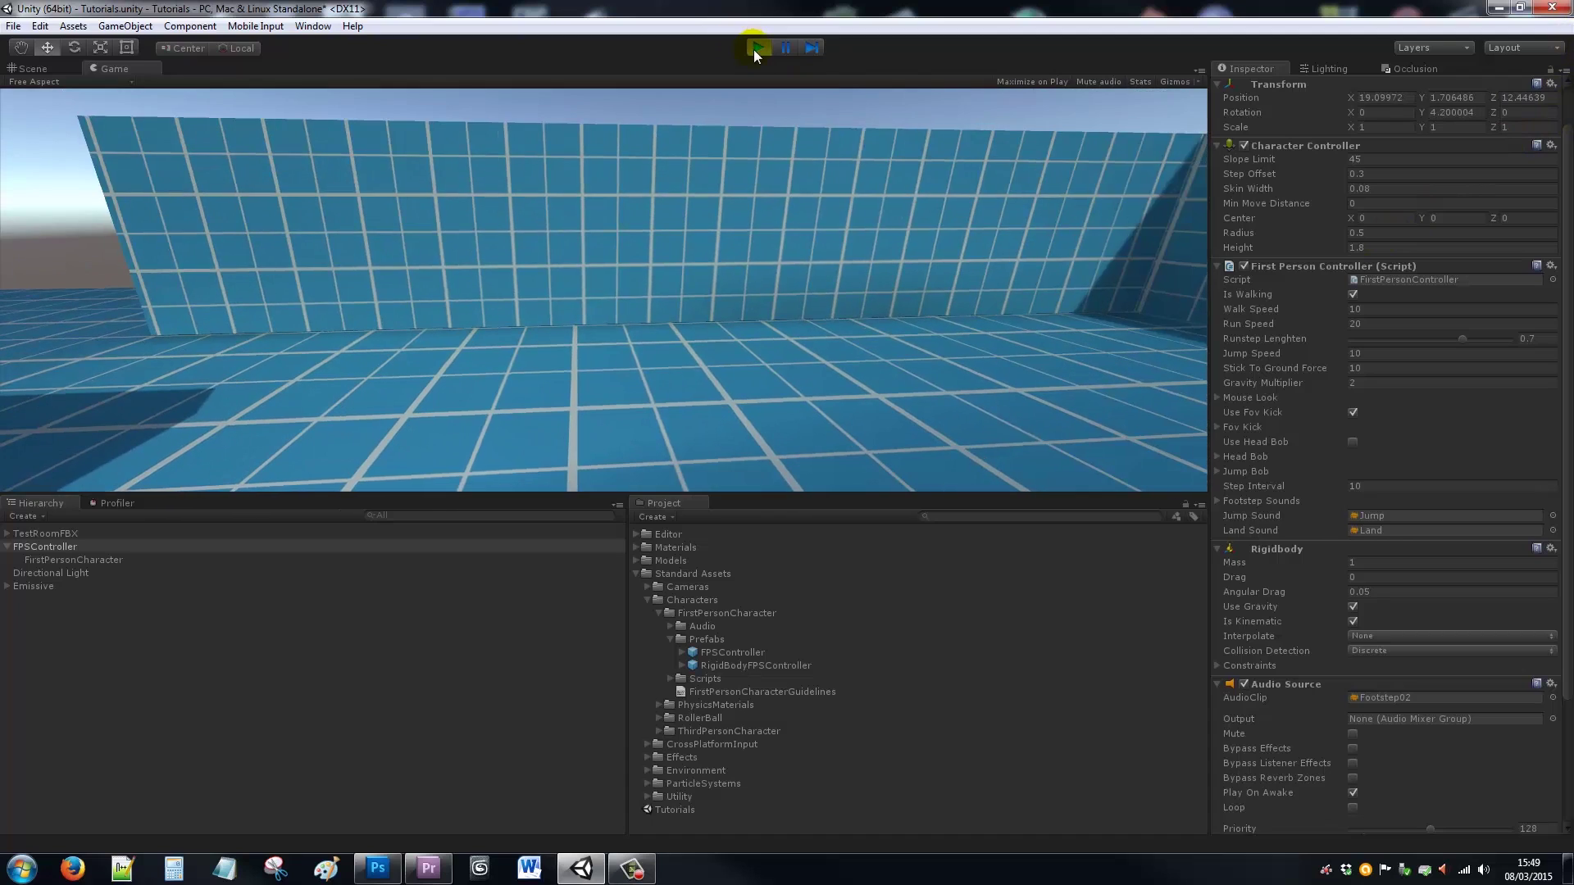
{"action": "left_click", "coordinate": [756, 47]}
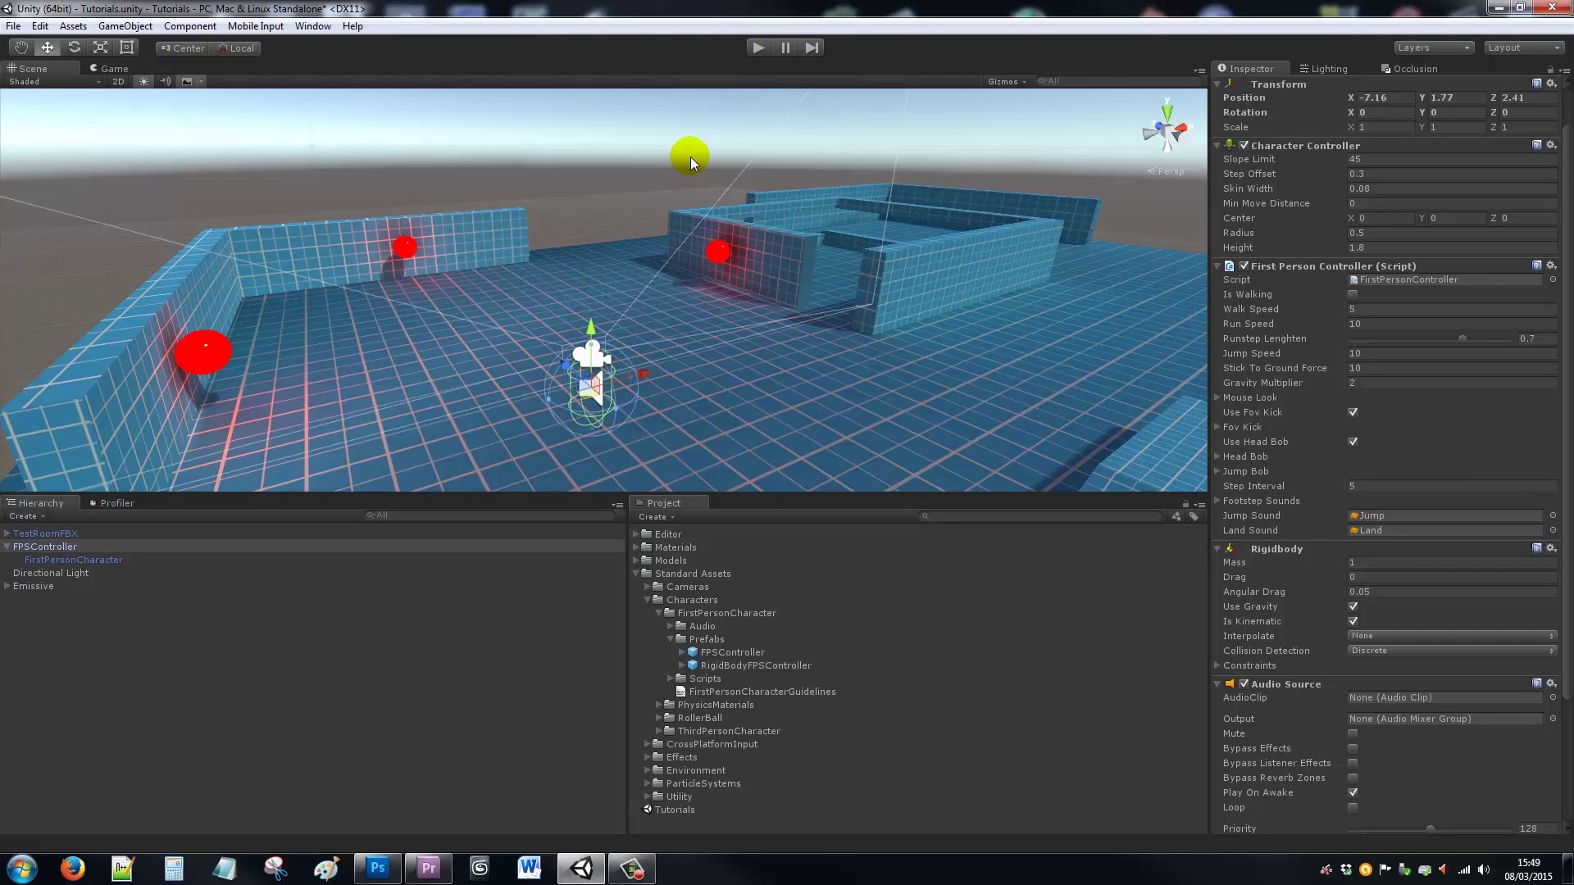
{"action": "double_click", "coordinate": [1395, 281]}
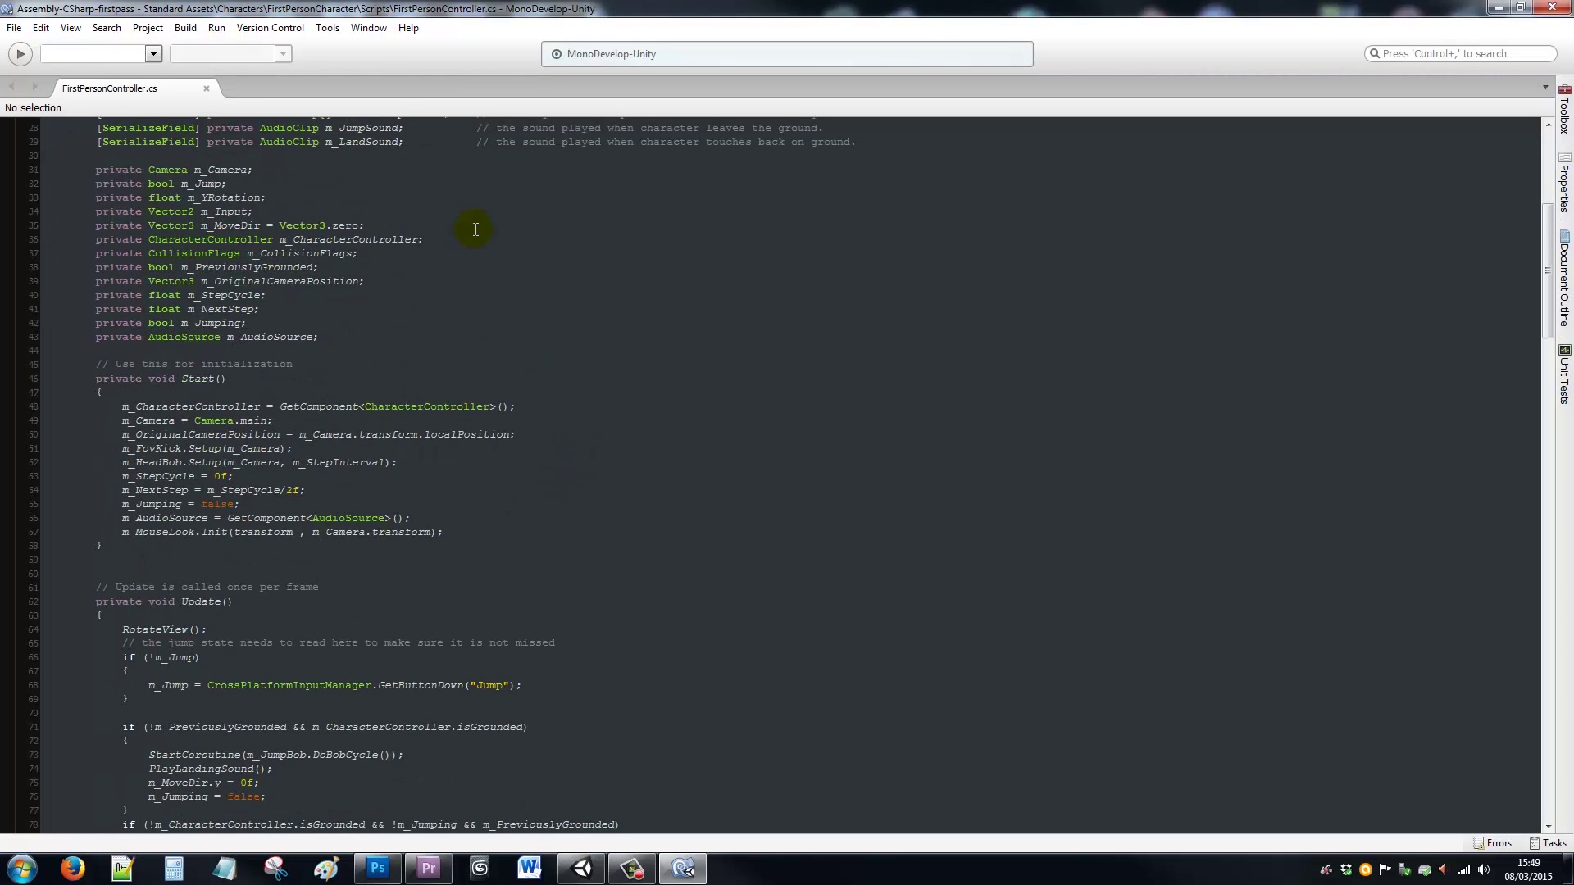
Step: Scroll through FirstPersonController.cs in MonoDevelop, then close MonoDevelop
{"action": "scroll", "coordinate": [548, 448], "scroll_direction": "down", "scroll_amount": 4}
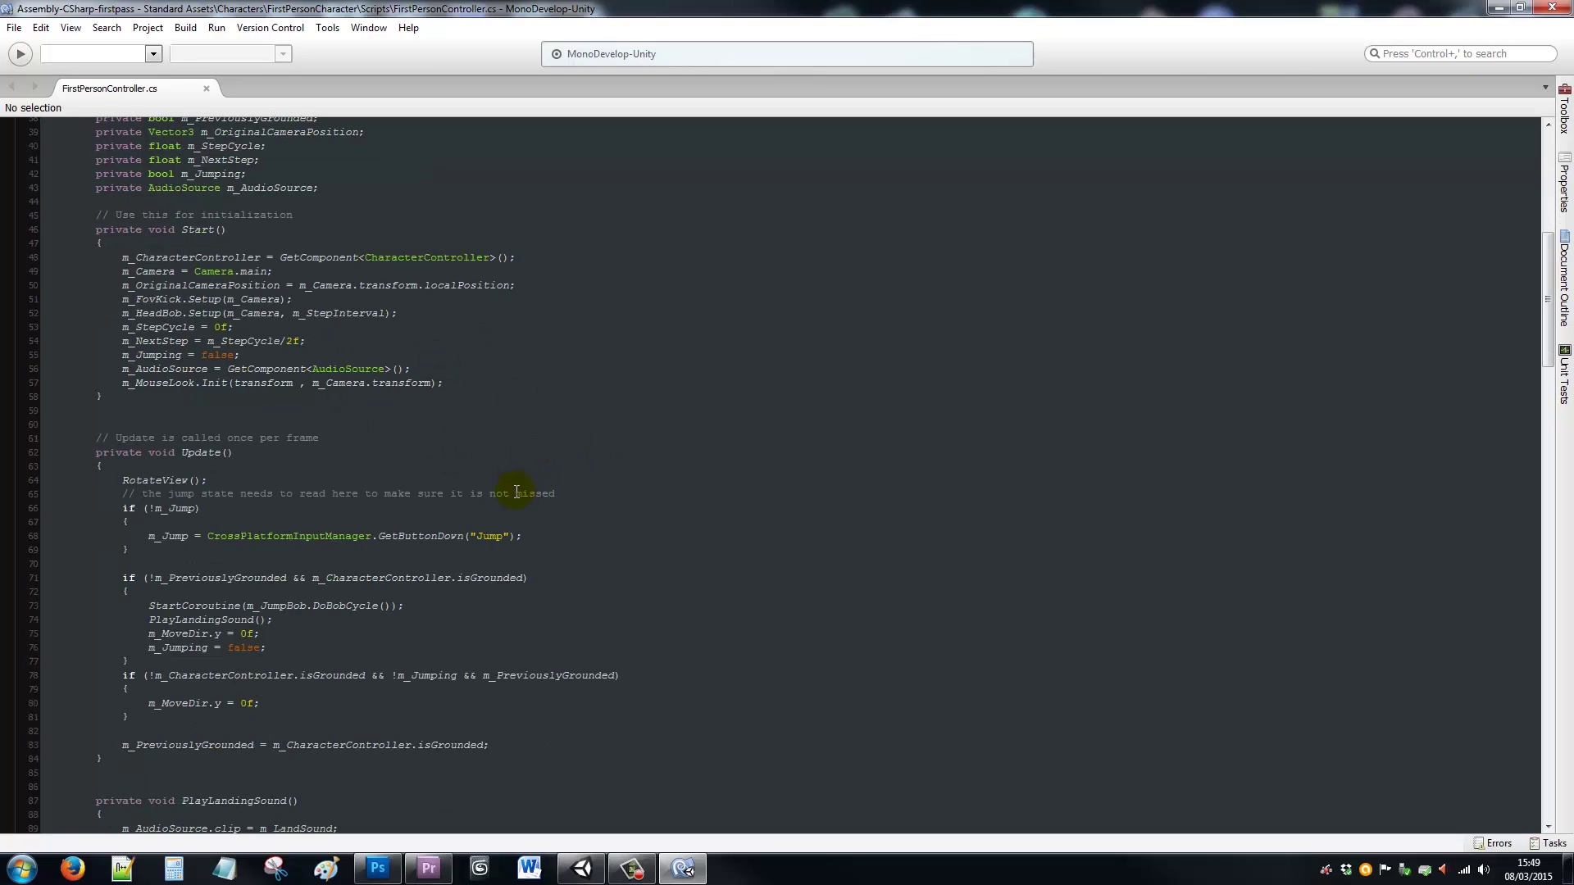
{"action": "left_click", "coordinate": [1551, 7]}
Step: Collapse Standard Assets, inspect the FirstPersonCharacter camera, then deselect everything
{"action": "left_click", "coordinate": [636, 574]}
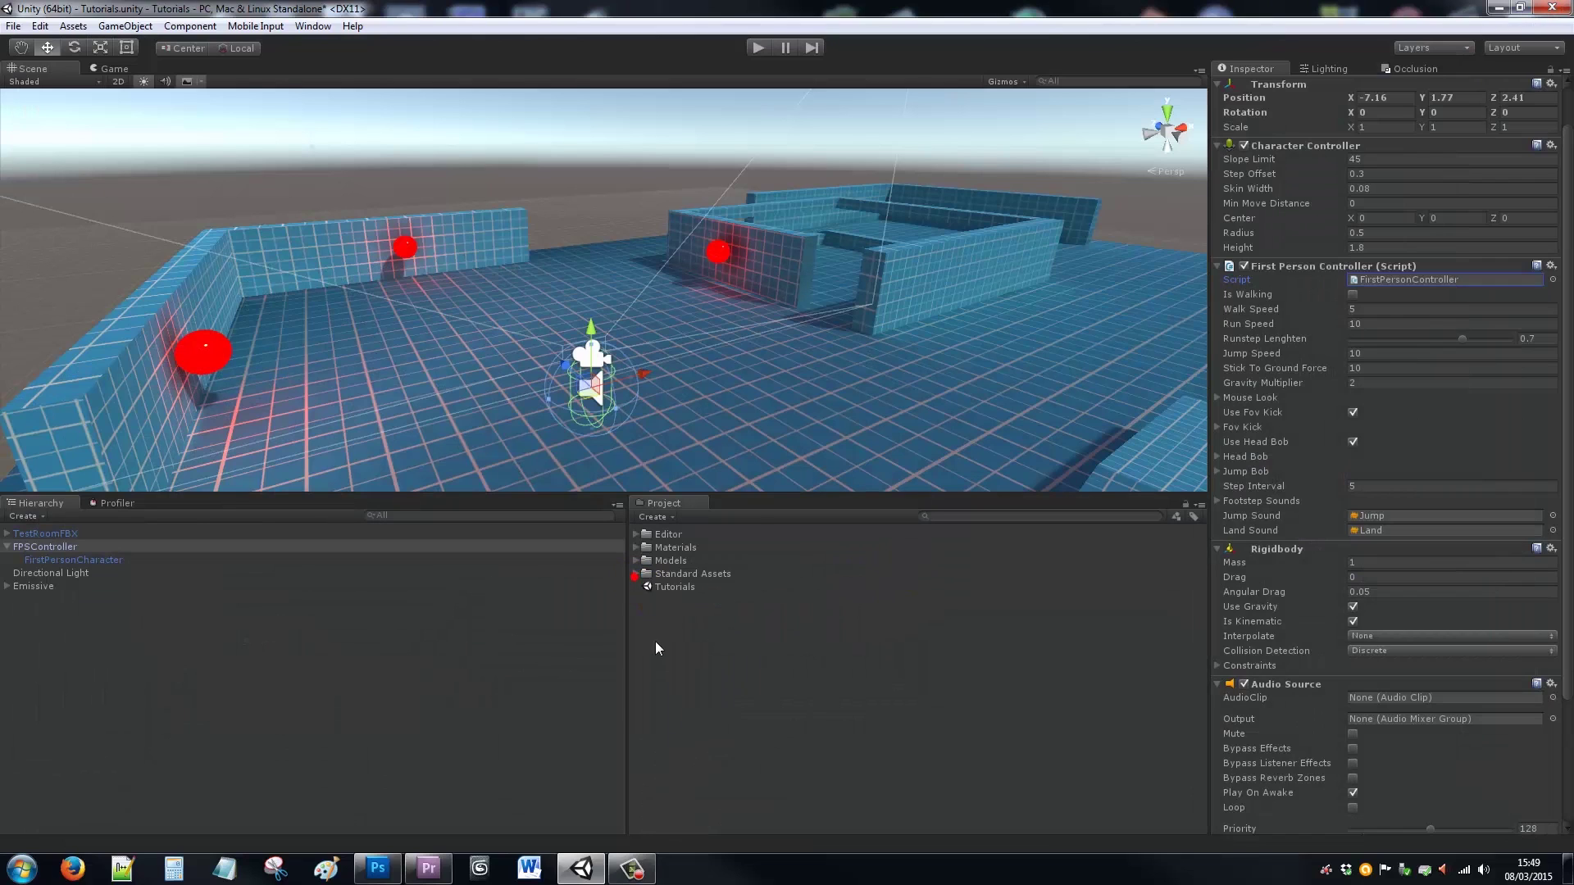
{"action": "left_click", "coordinate": [654, 640]}
{"action": "left_click", "coordinate": [74, 560]}
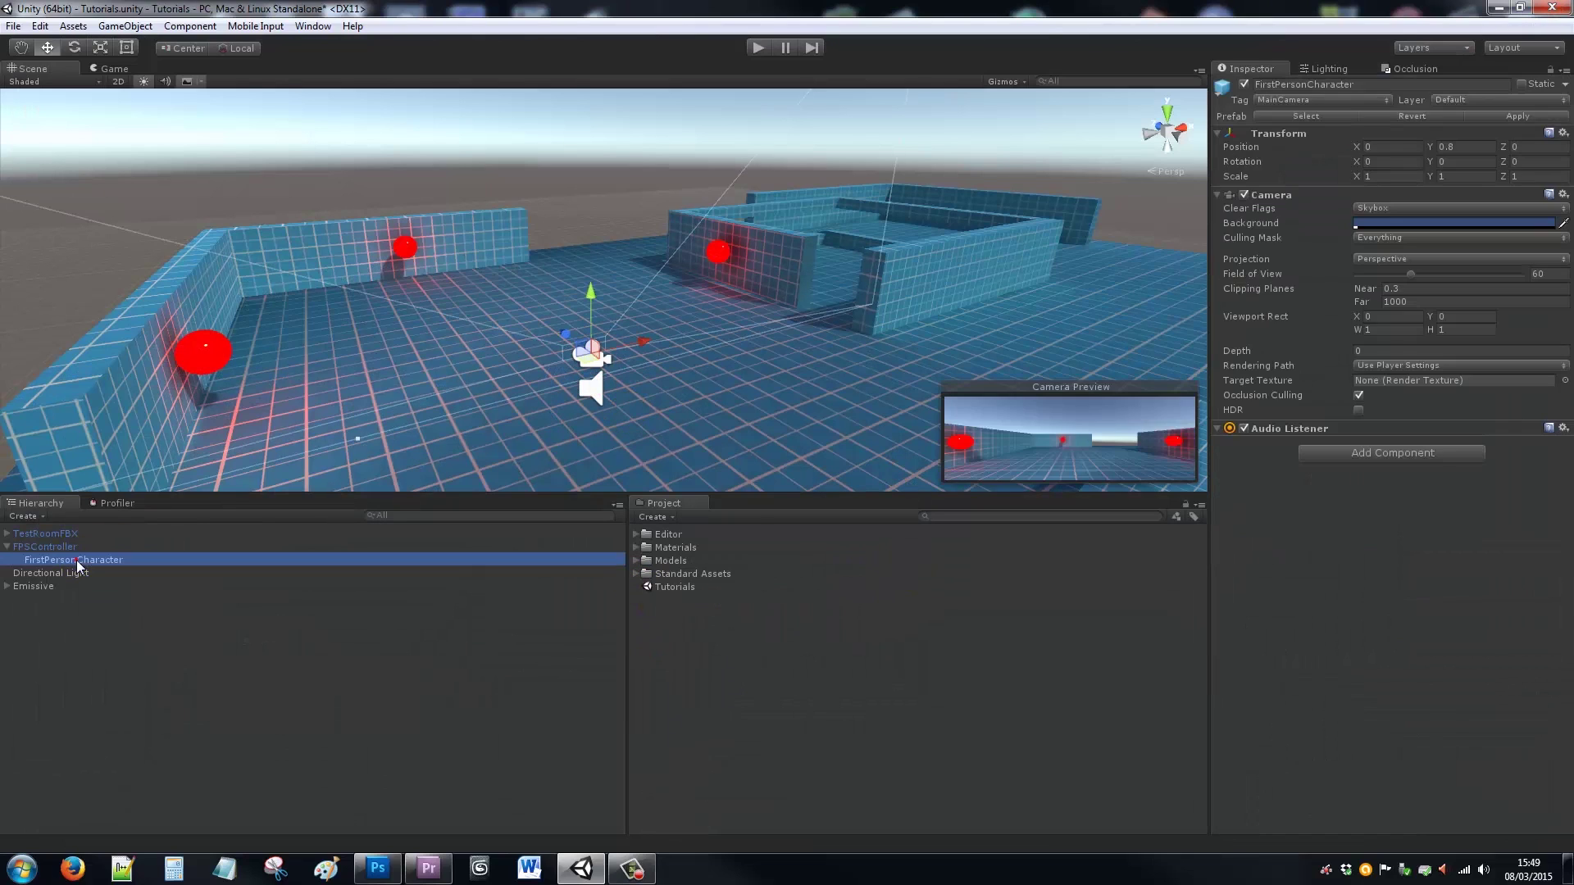
{"action": "left_click", "coordinate": [627, 153]}
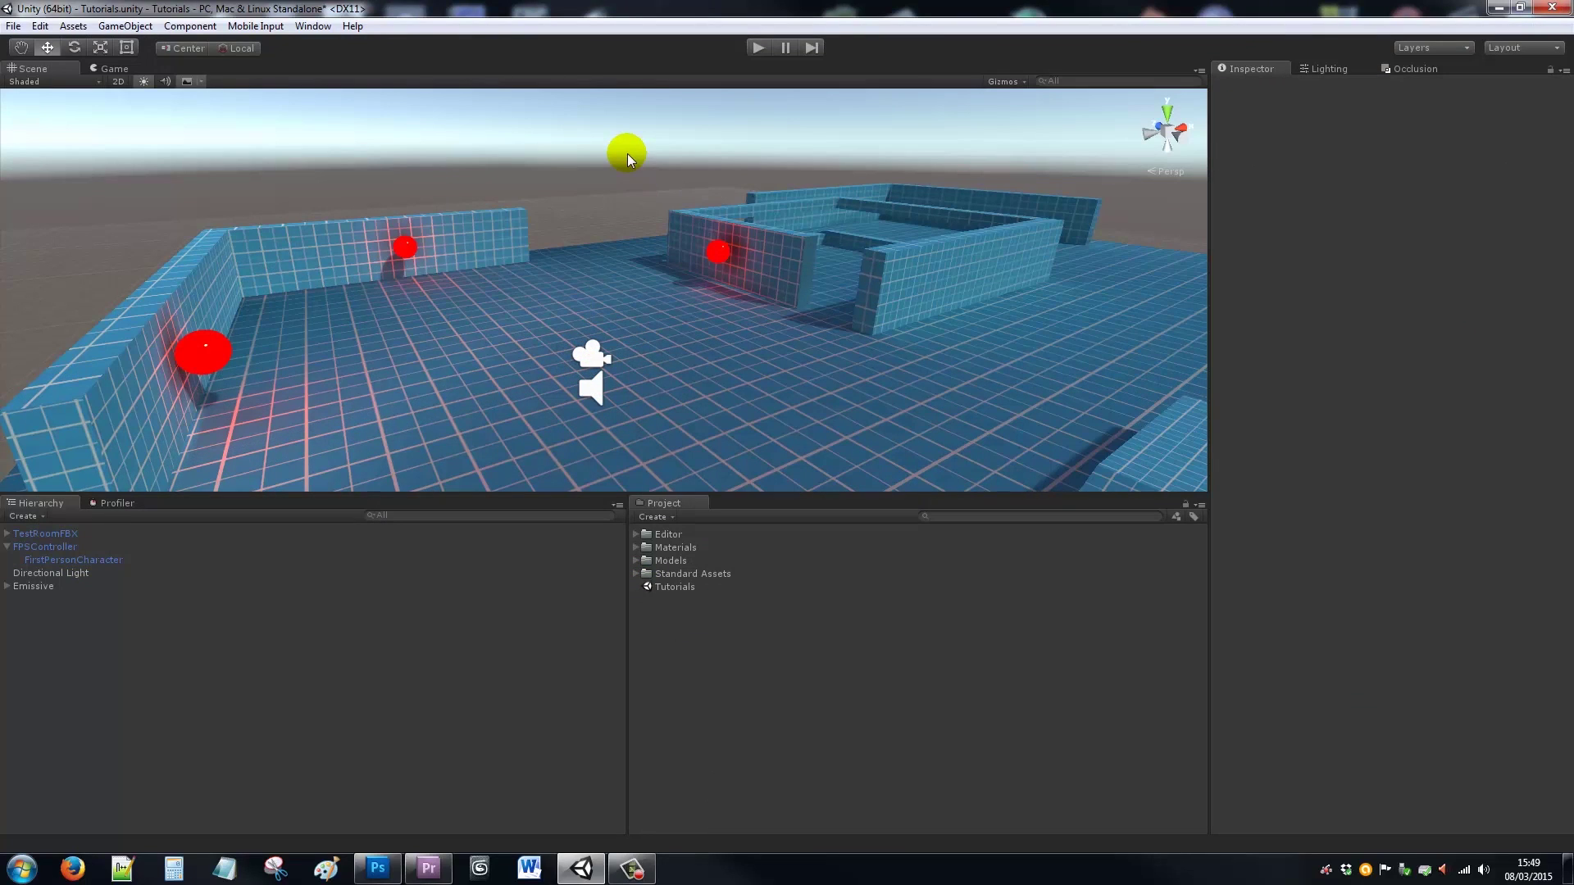